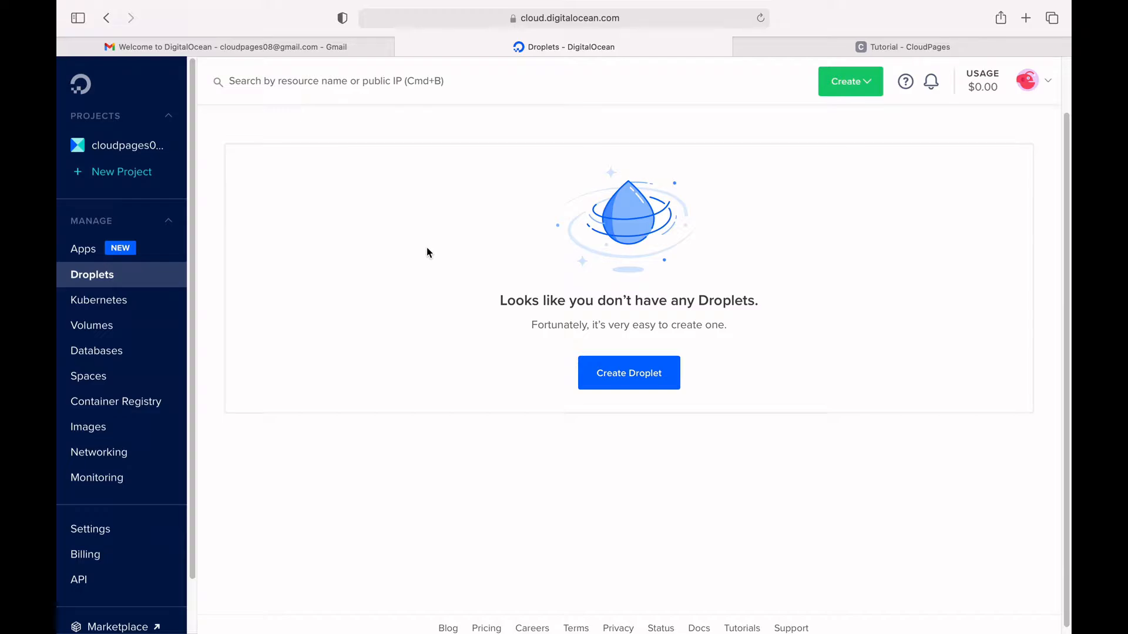
Start creating a new Droplet, glancing at the CloudPages project page while the creation form loads.
click(846, 89)
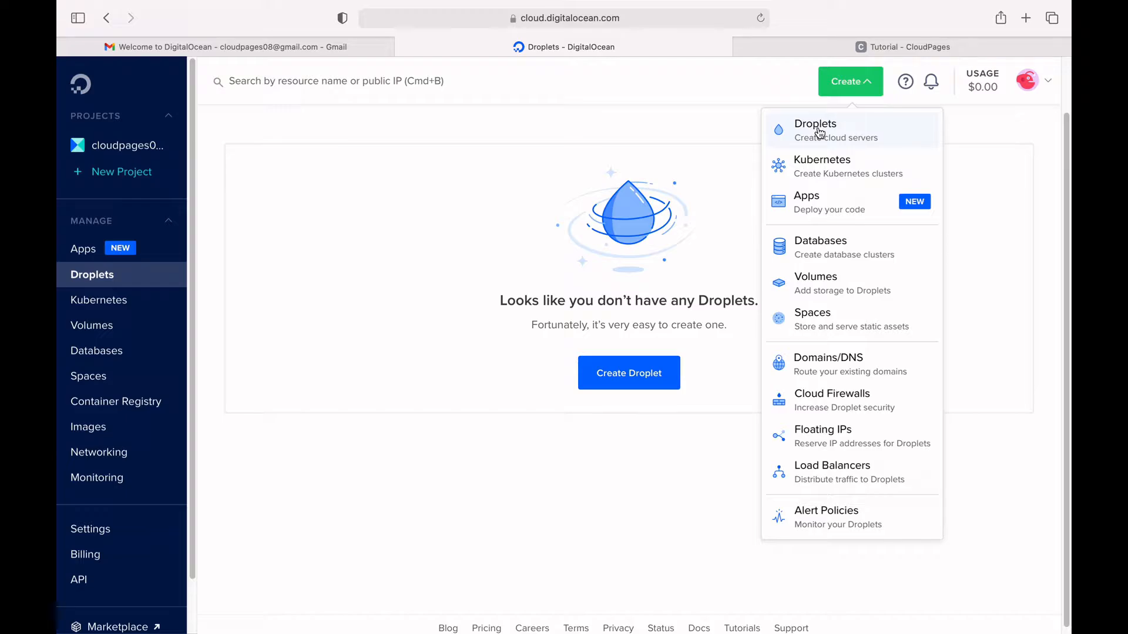
click(820, 132)
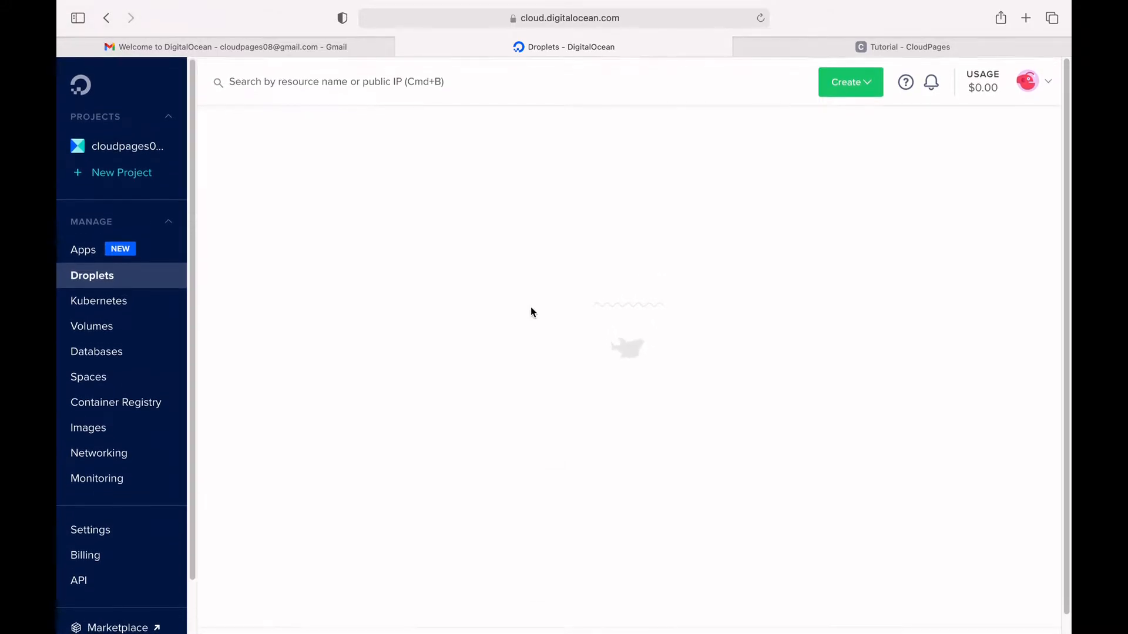
click(862, 50)
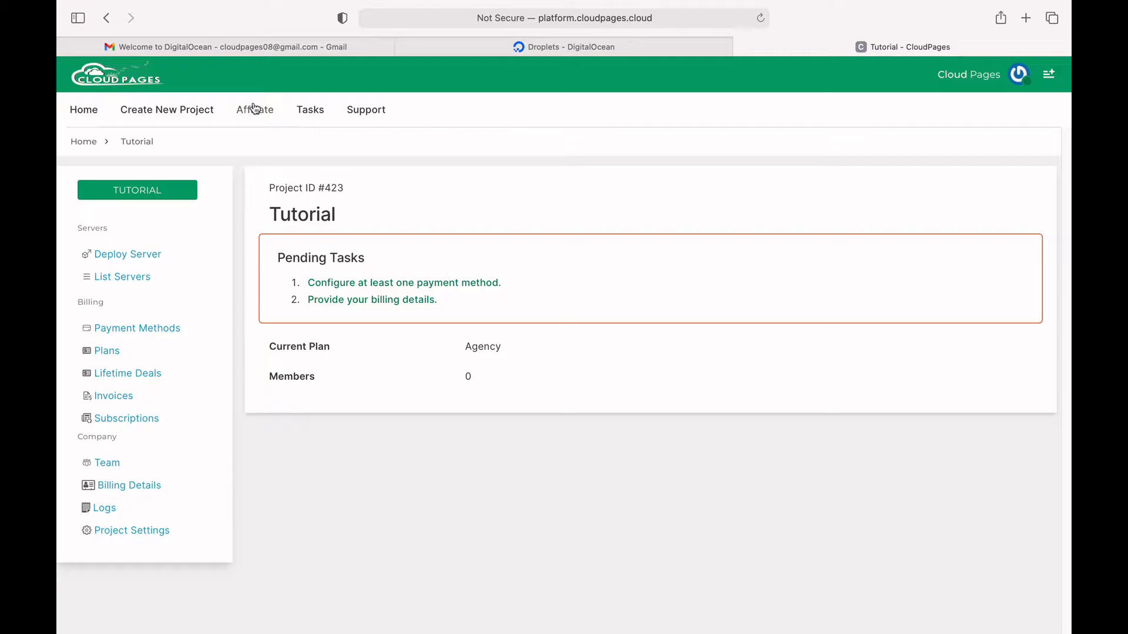
click(522, 50)
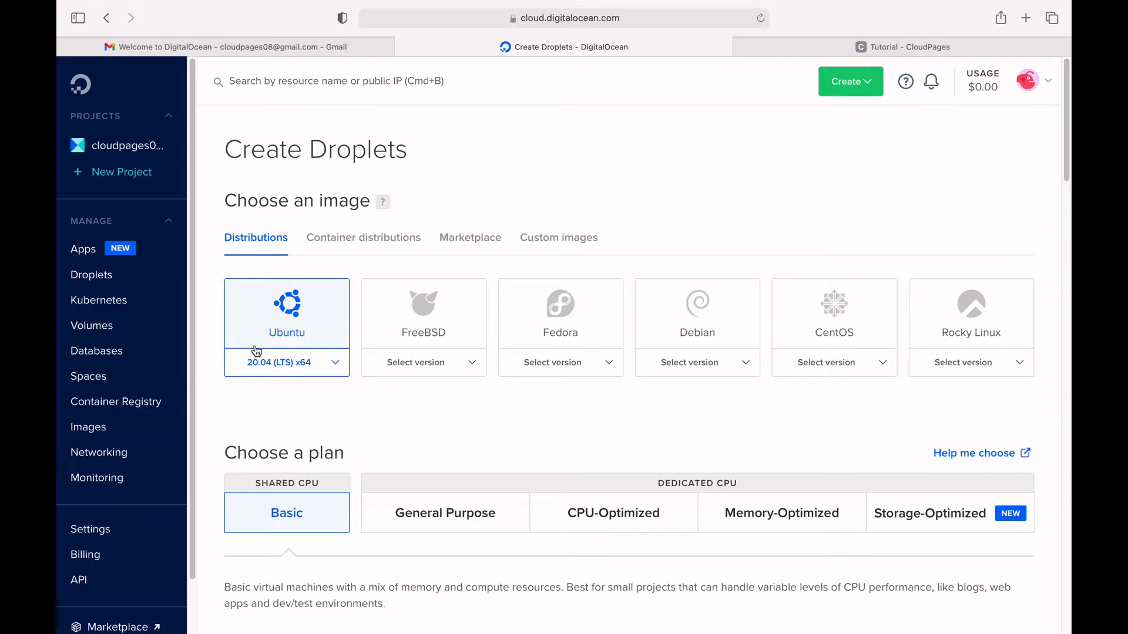
Examine the image choices and compare the General Purpose and CPU-Optimized plans with the Basic plan.
scroll(256, 351, down, 3)
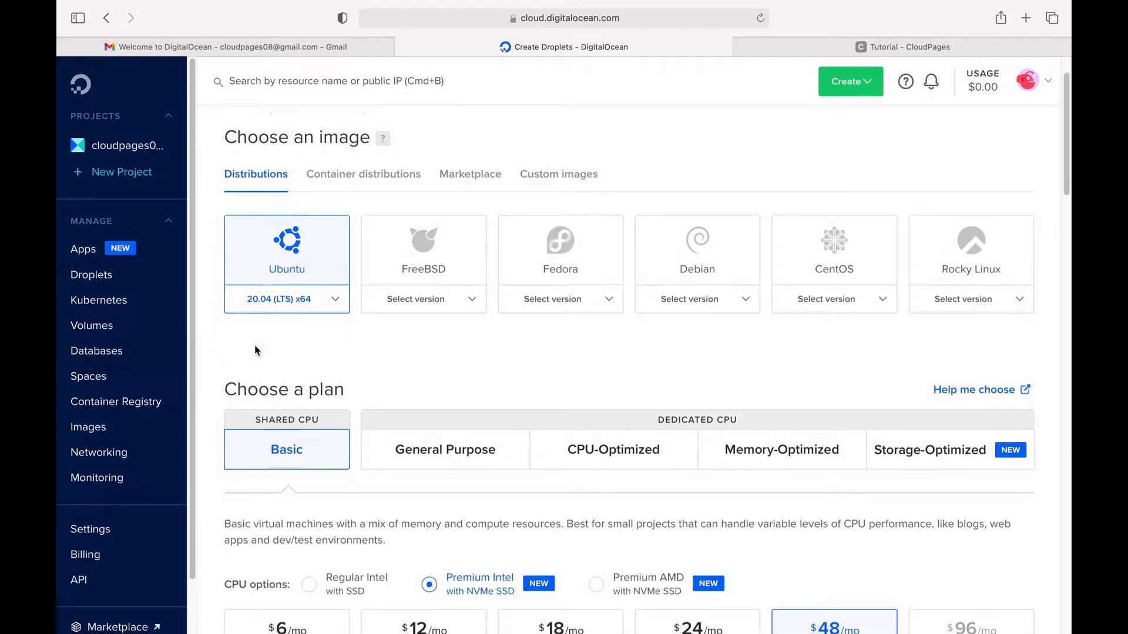
scroll(255, 346, up, 1)
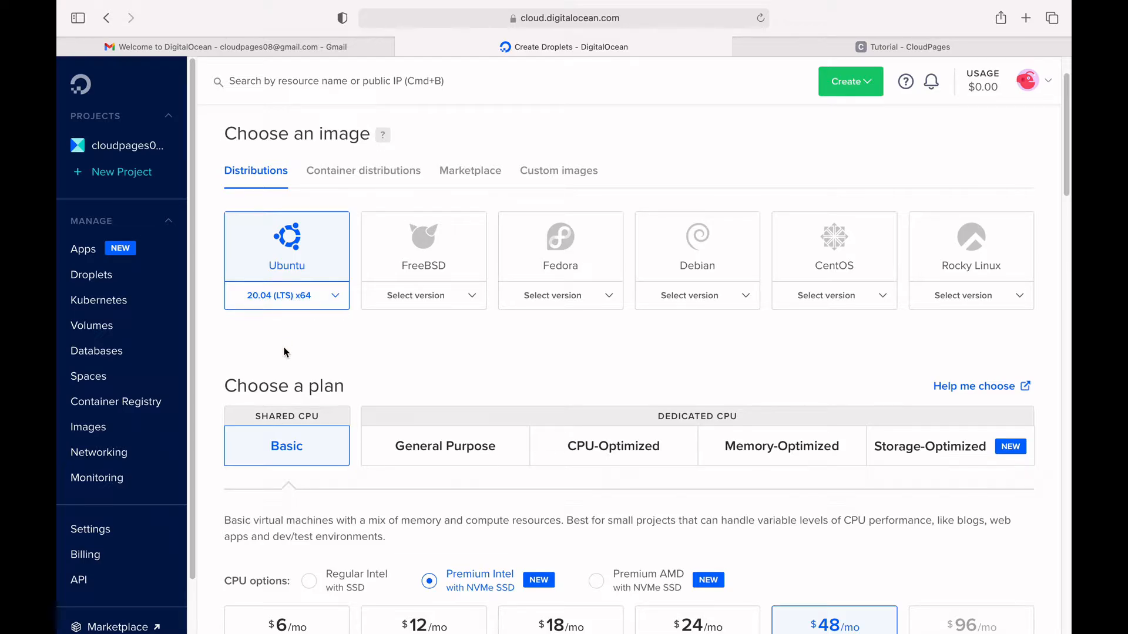
scroll(284, 352, up, 1)
scroll(284, 352, down, 5)
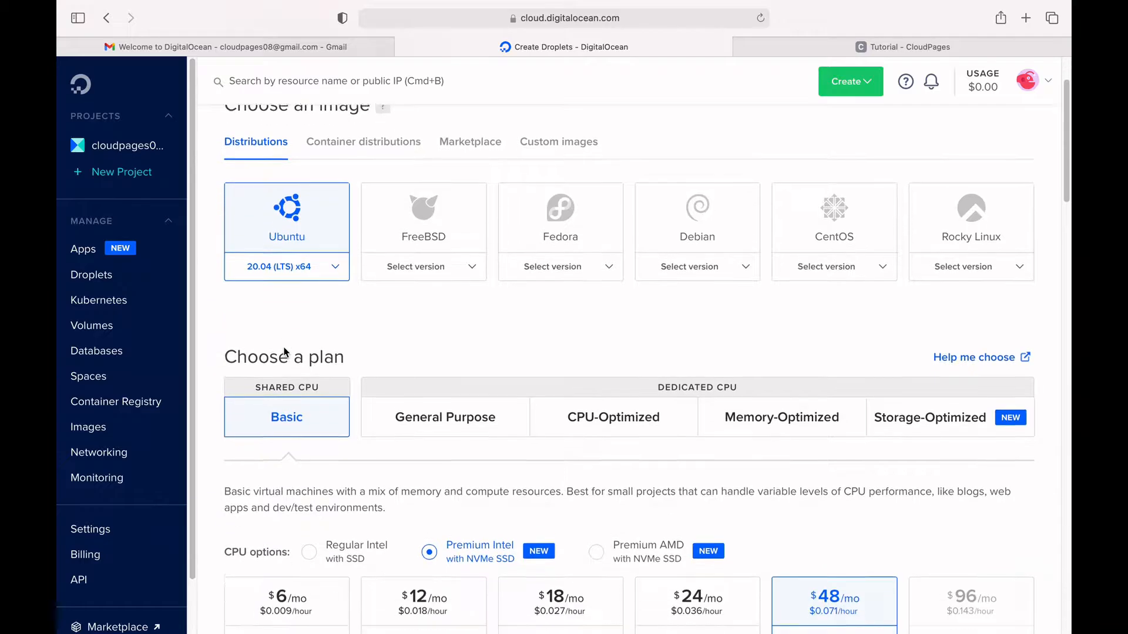
scroll(285, 352, up, 1)
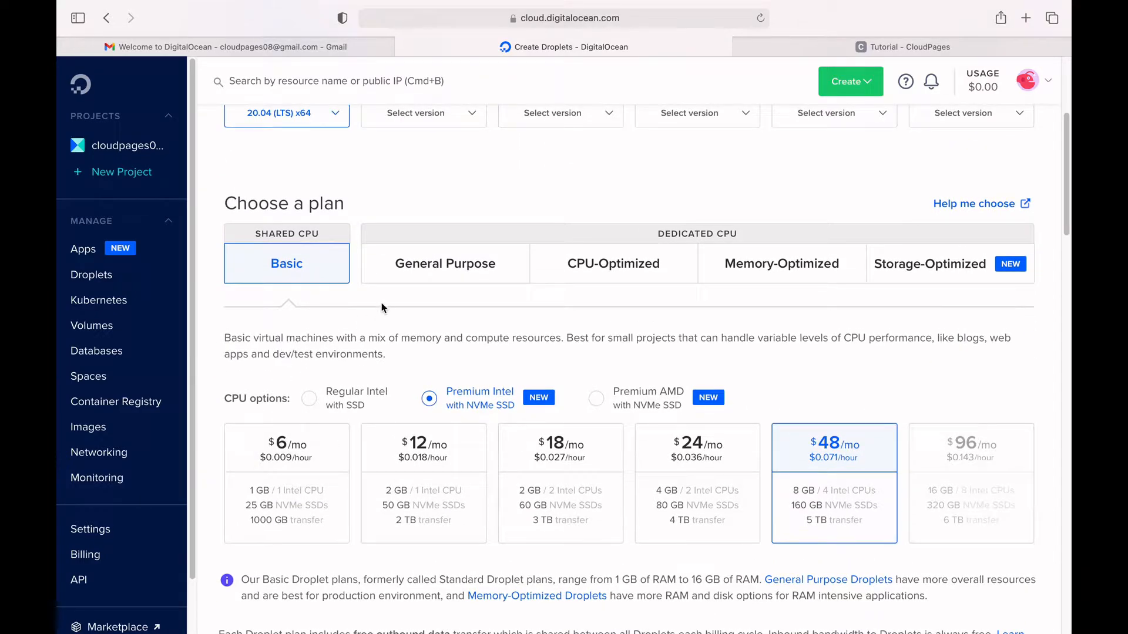
click(411, 279)
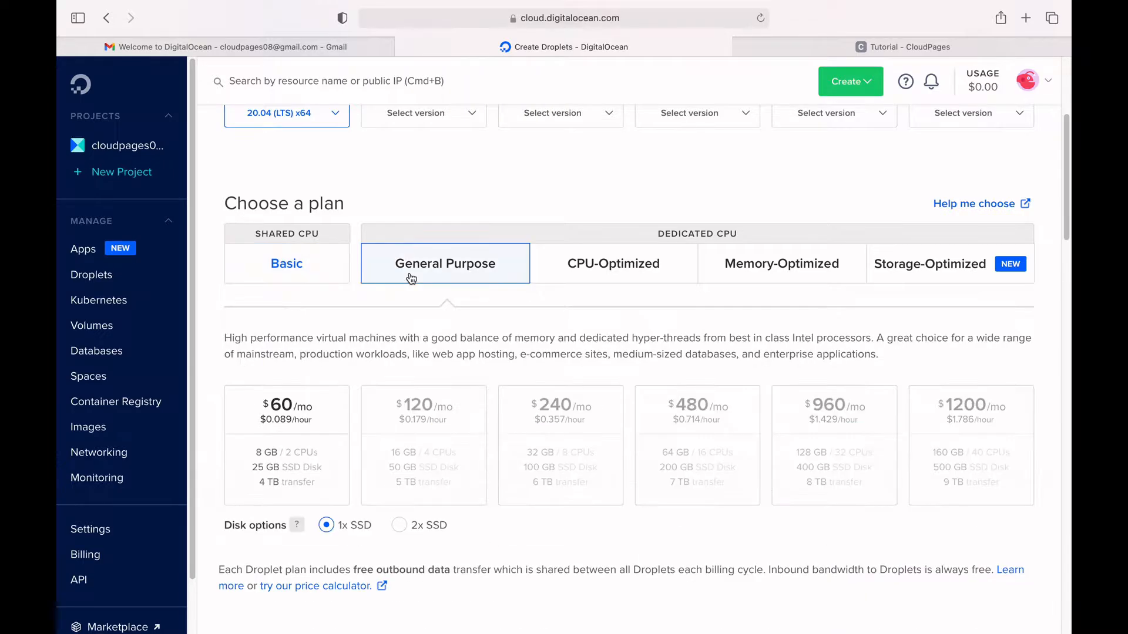
click(628, 269)
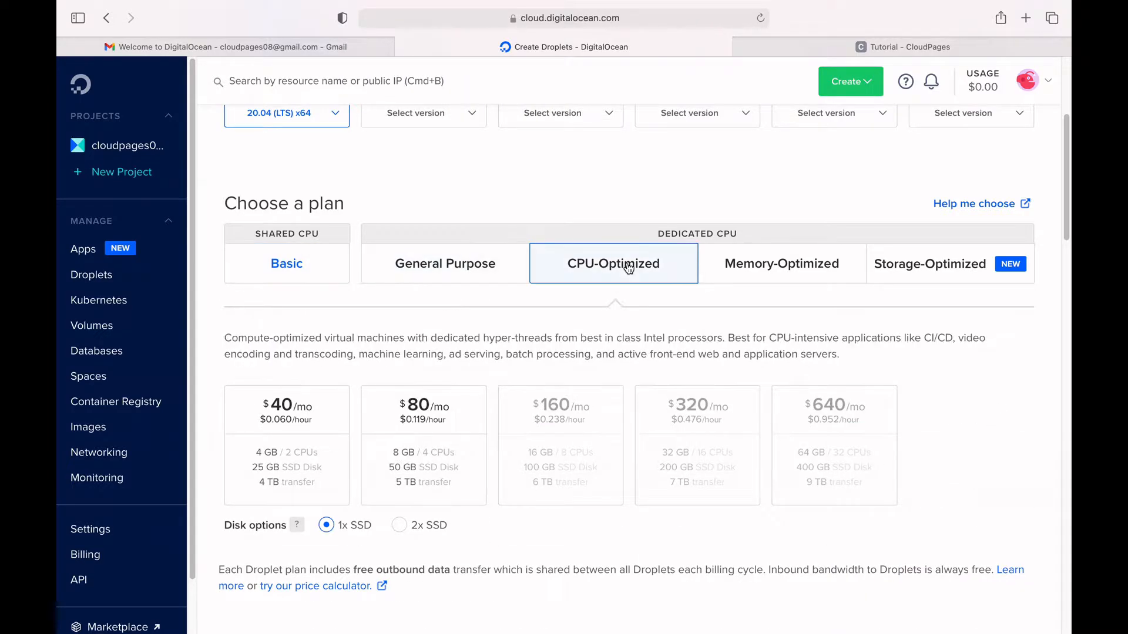
click(325, 265)
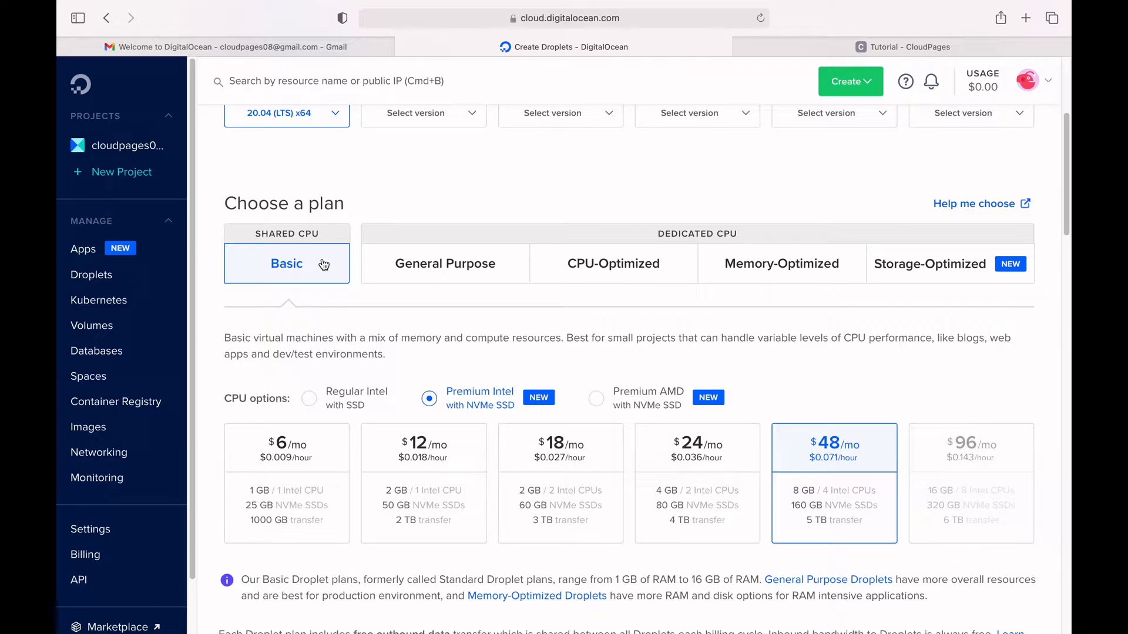
Choose the $6/mo Basic plan with 1 GB memory and 1 Intel CPU for the Droplet.
scroll(324, 265, down, 3)
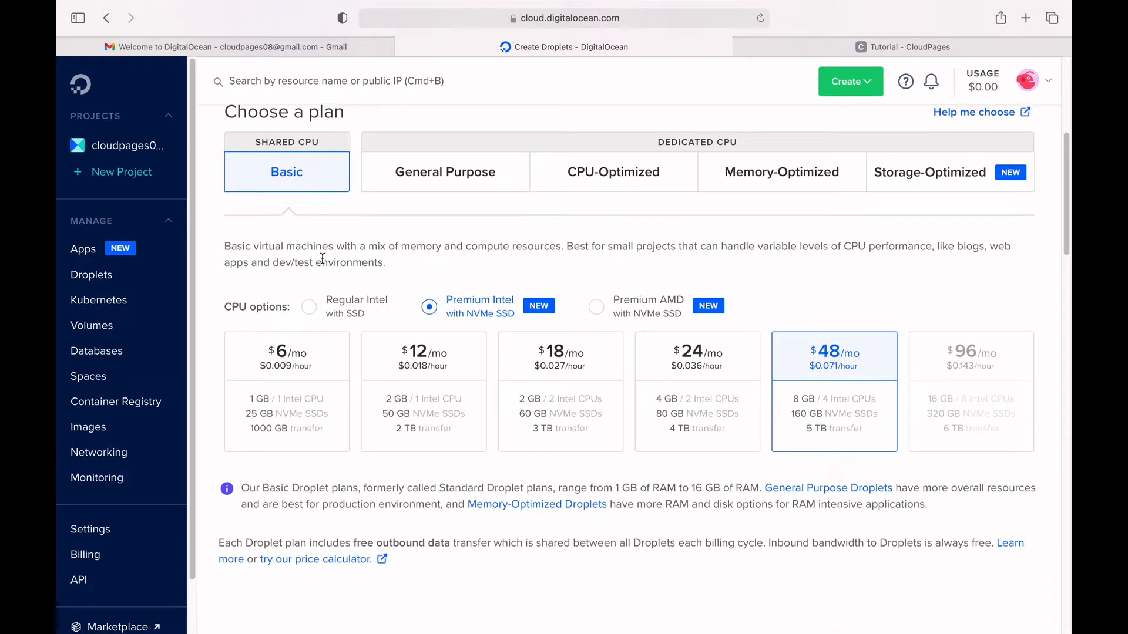
click(301, 379)
scroll(358, 369, down, 5)
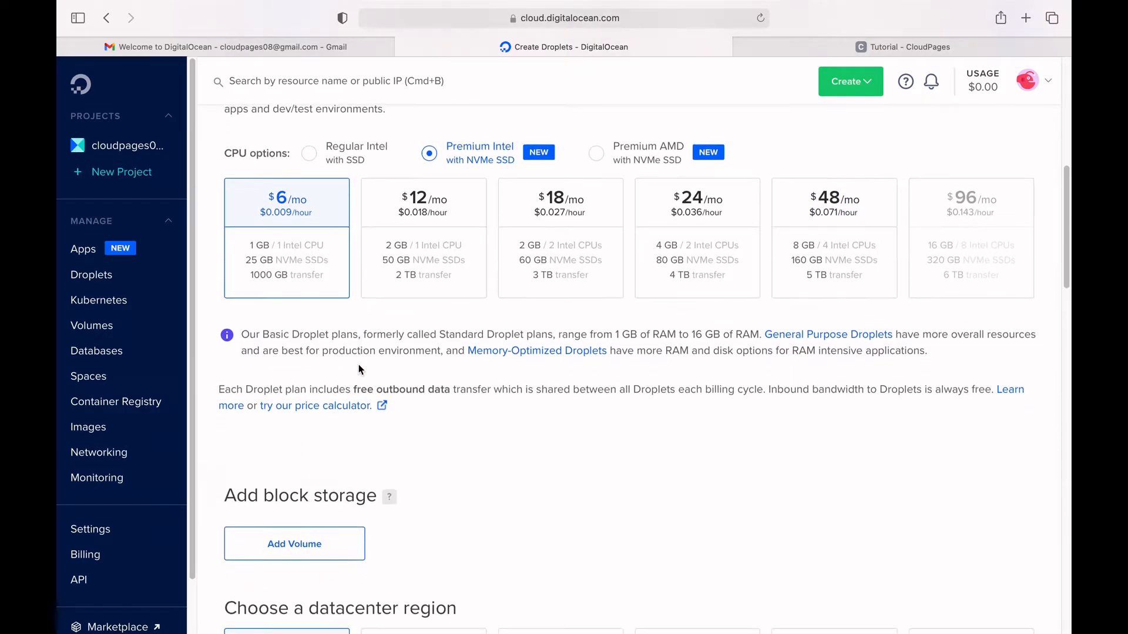
Dismiss the new datacenter notice and set the datacenter region to San Francisco 3.
scroll(359, 369, up, 6)
scroll(360, 369, down, 15)
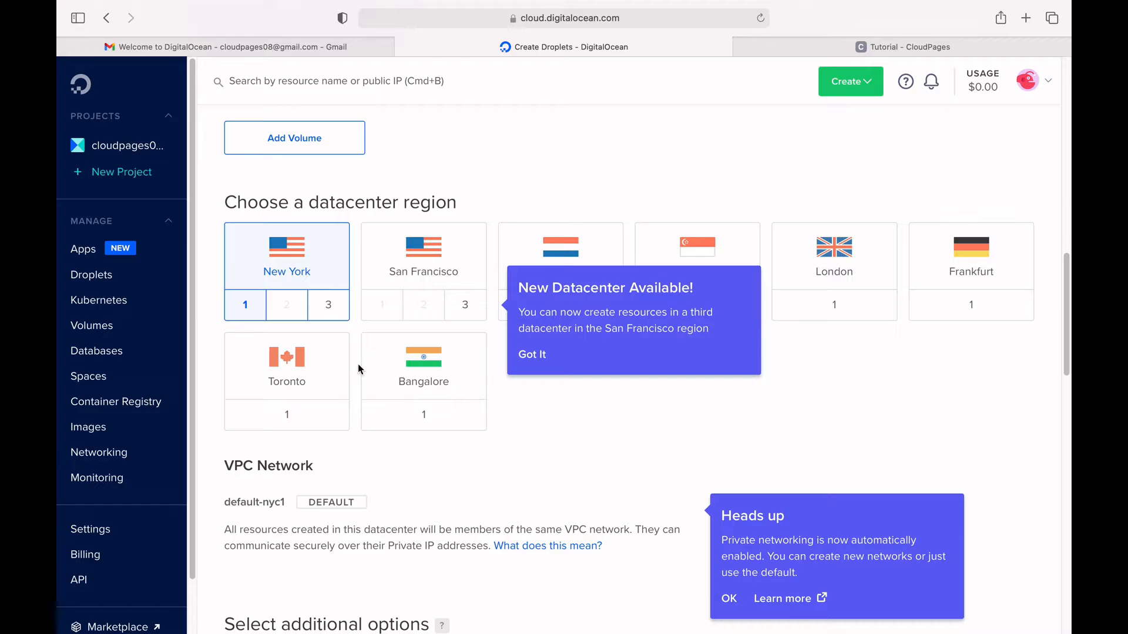
click(537, 354)
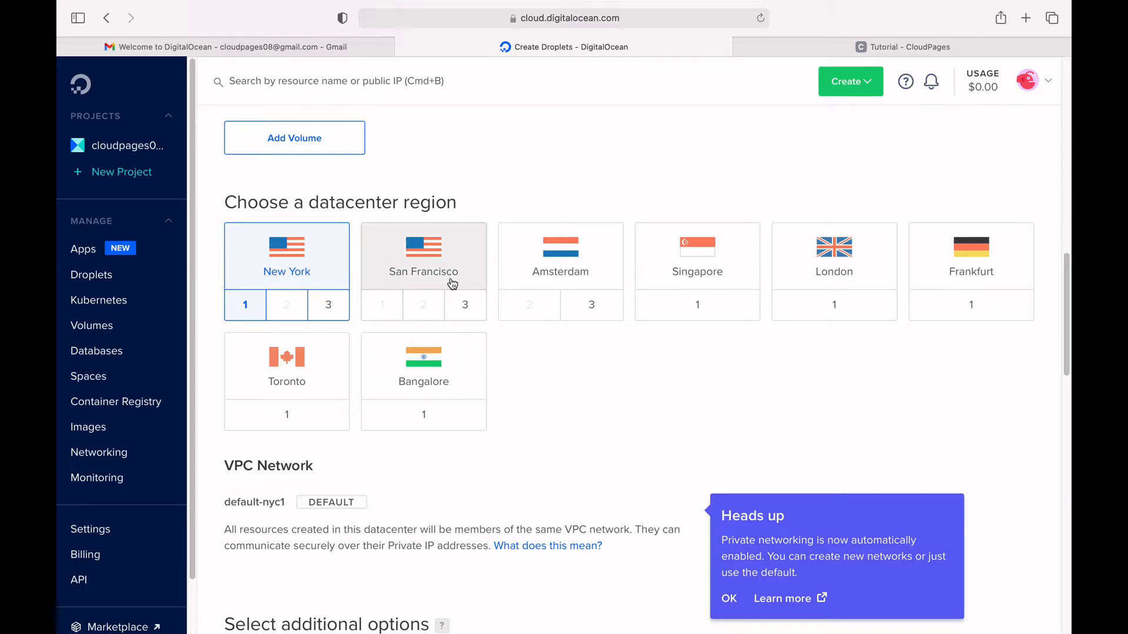
scroll(612, 338, up, 1)
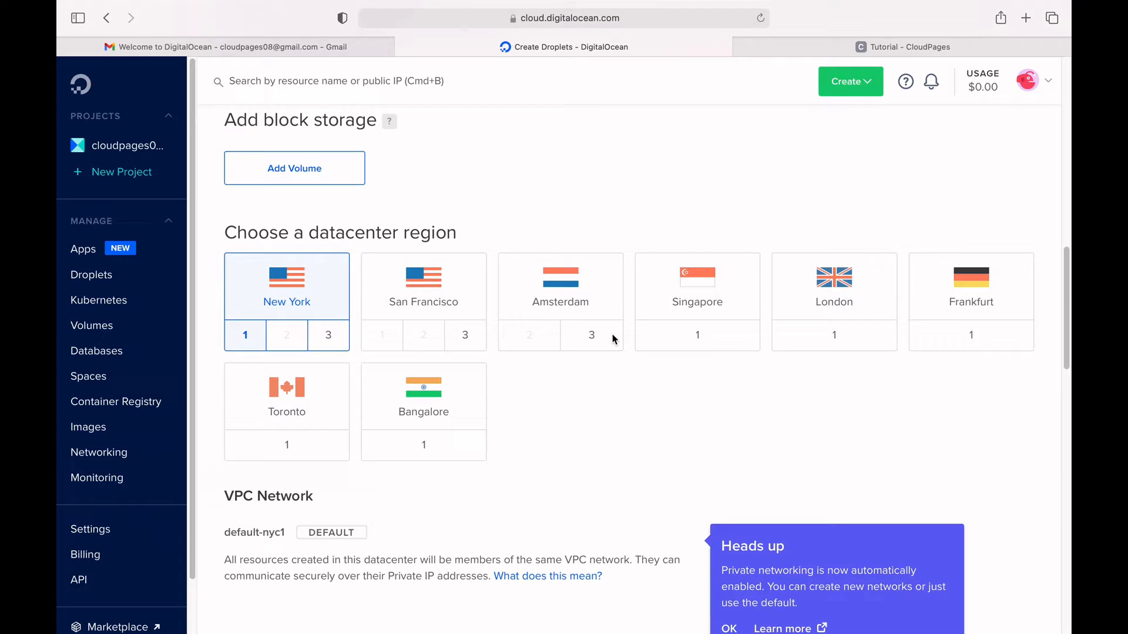
click(483, 336)
scroll(604, 375, up, 3)
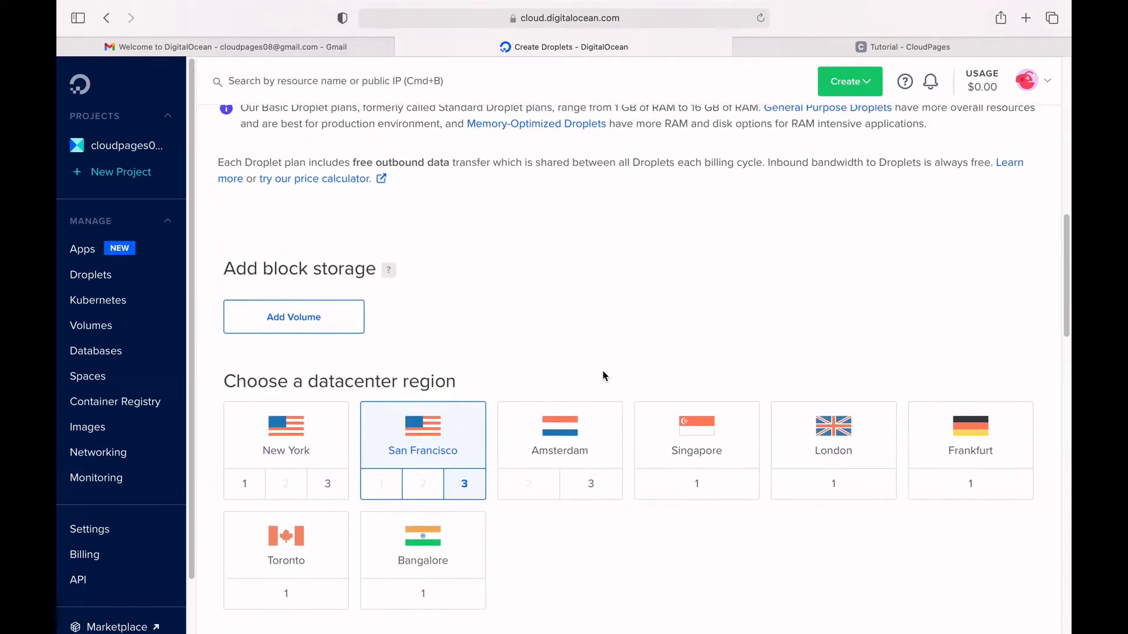
Fill in the Droplet's root password with a suggested strong password and select its text.
scroll(603, 376, down, 10)
scroll(603, 376, up, 2)
scroll(604, 375, up, 1)
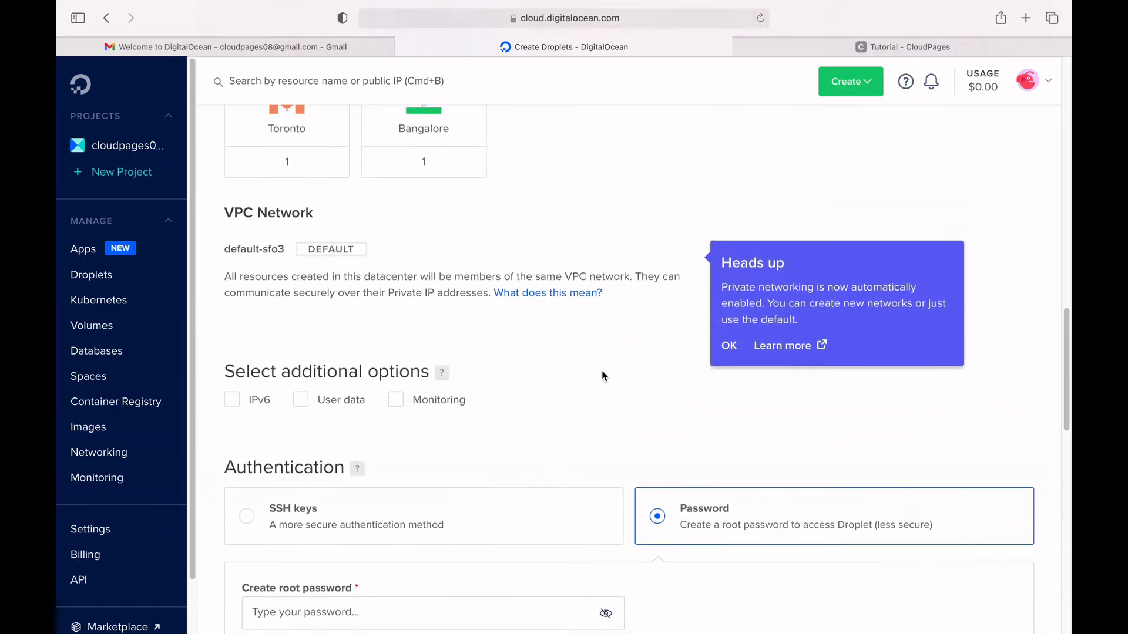
scroll(294, 291, down, 6)
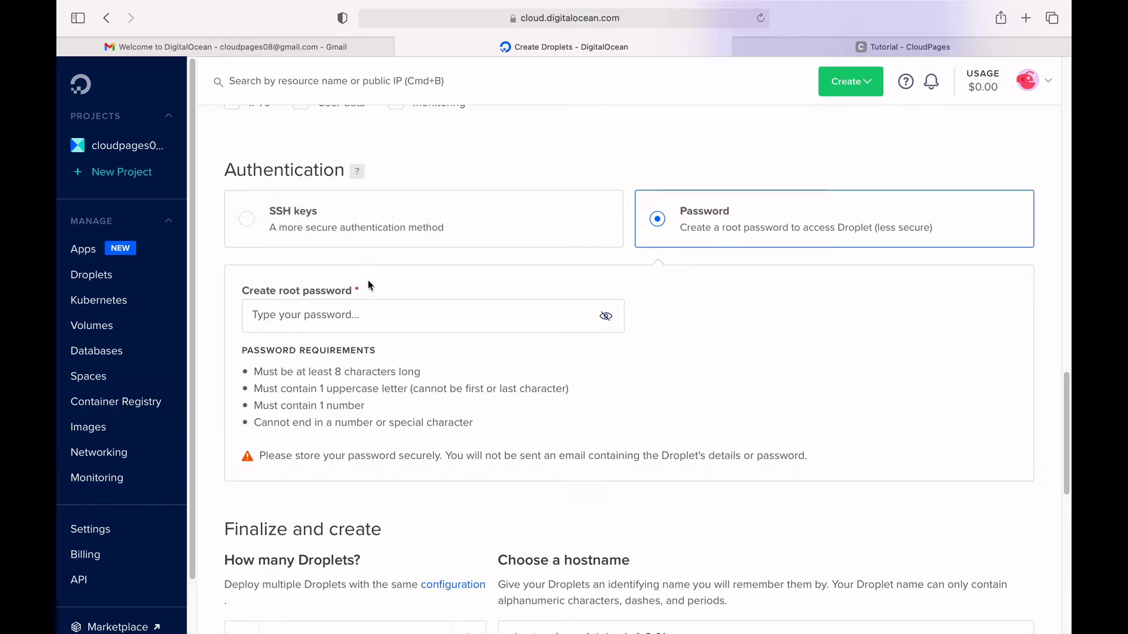
click(372, 301)
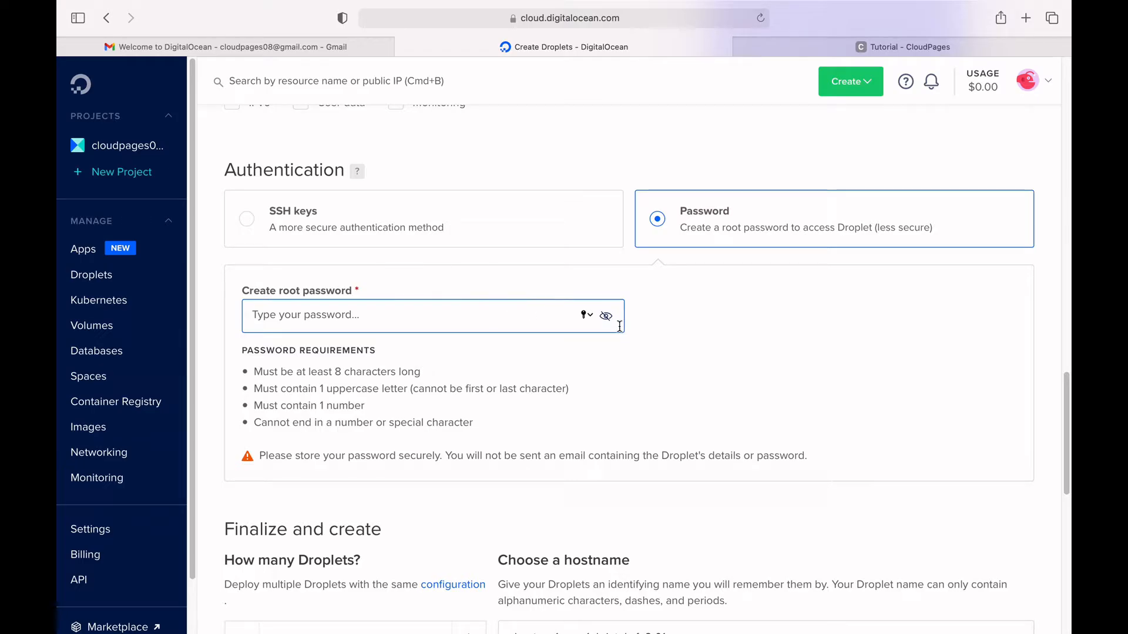
click(585, 315)
click(331, 346)
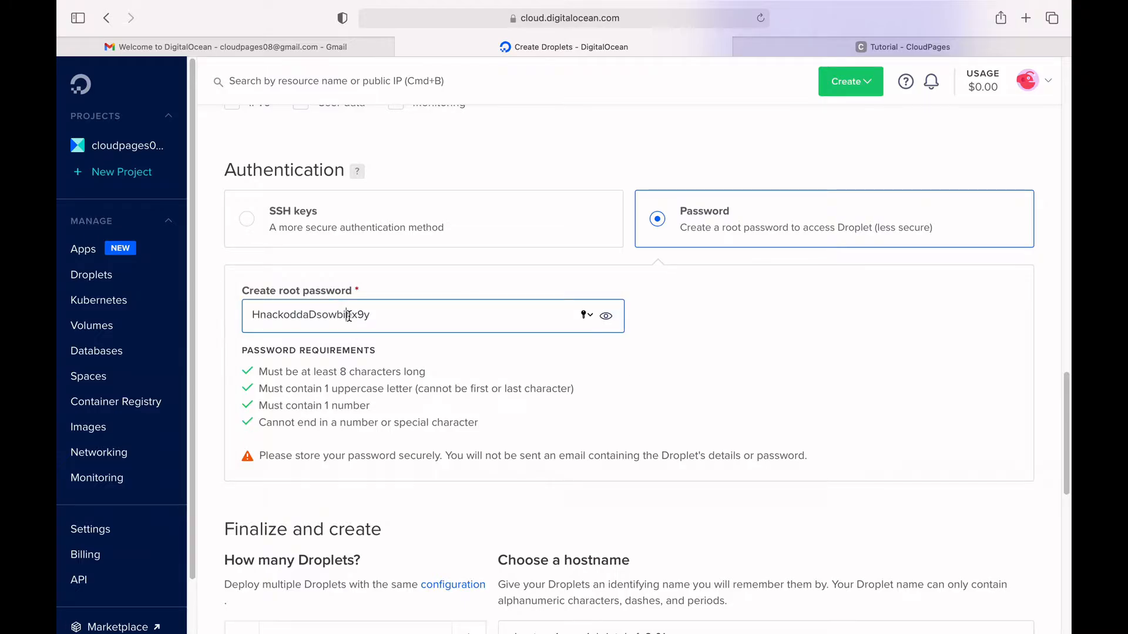
double_click(349, 316)
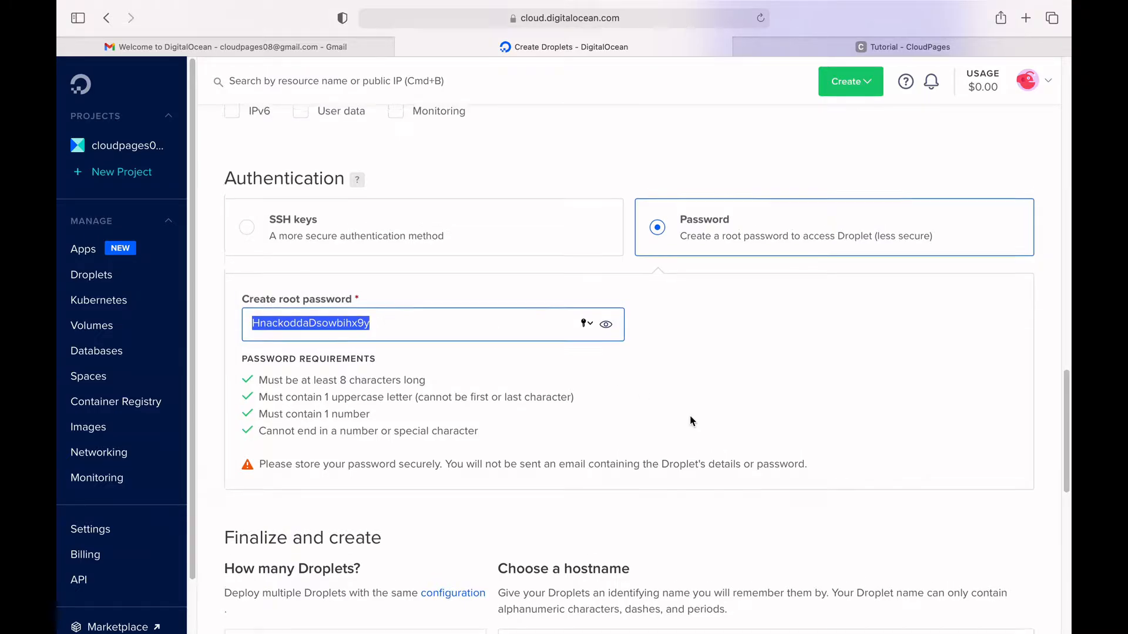
Replace the Droplet's default hostname with cloudpages.
scroll(689, 414, down, 5)
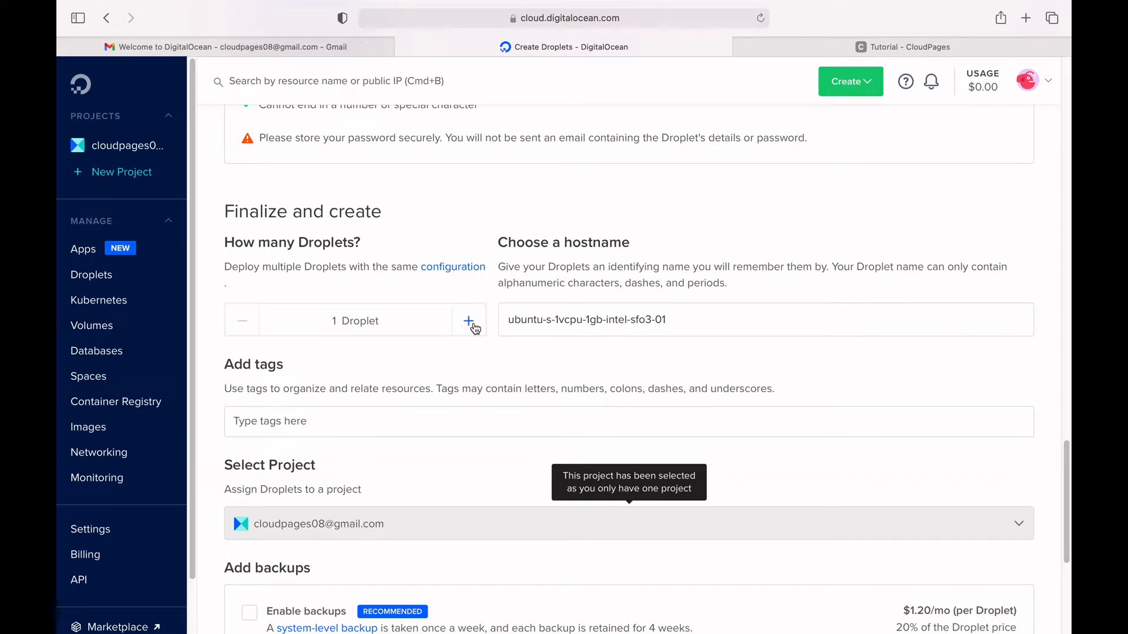
triple_click(591, 316)
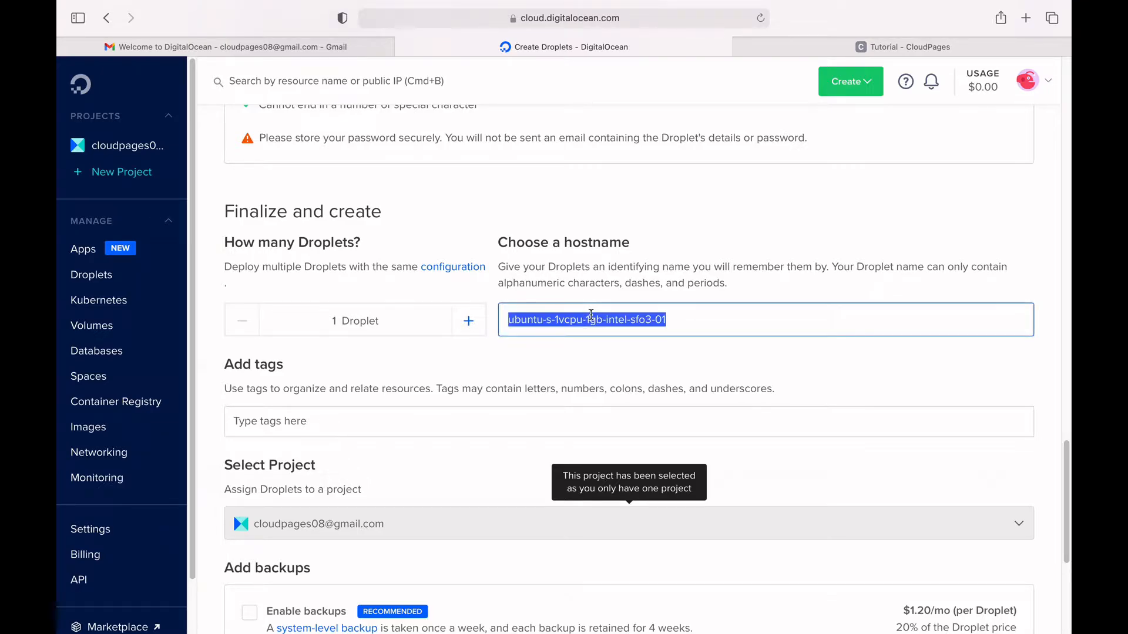
text(cloud)
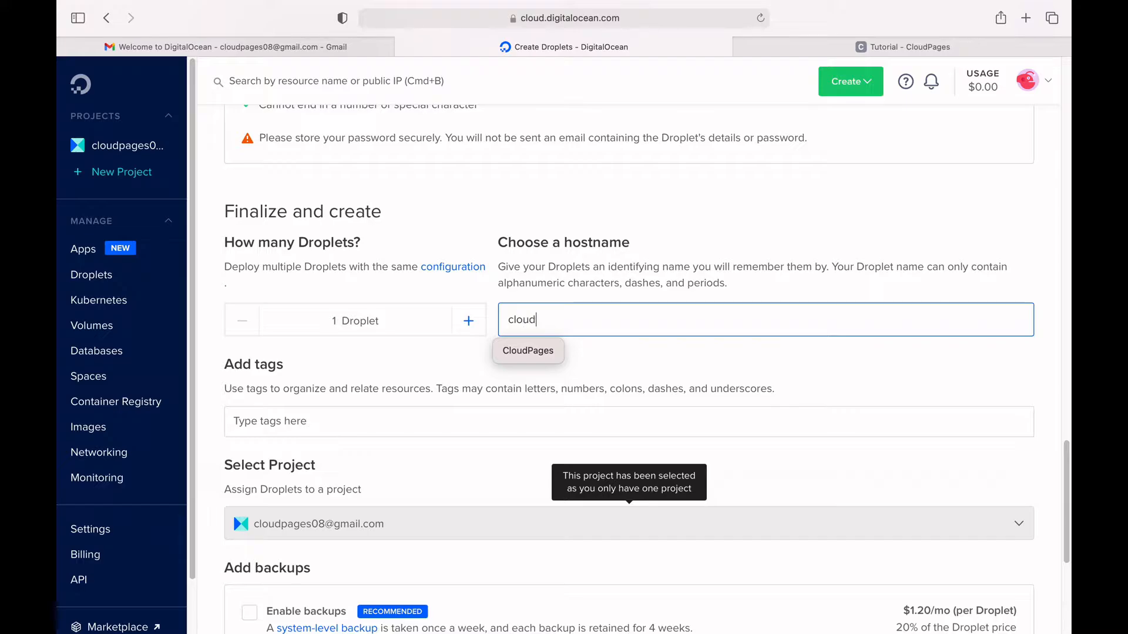
text(pages)
Create the Droplet without backups and dismiss the project role survey.
scroll(720, 252, down, 3)
scroll(720, 252, down, 2)
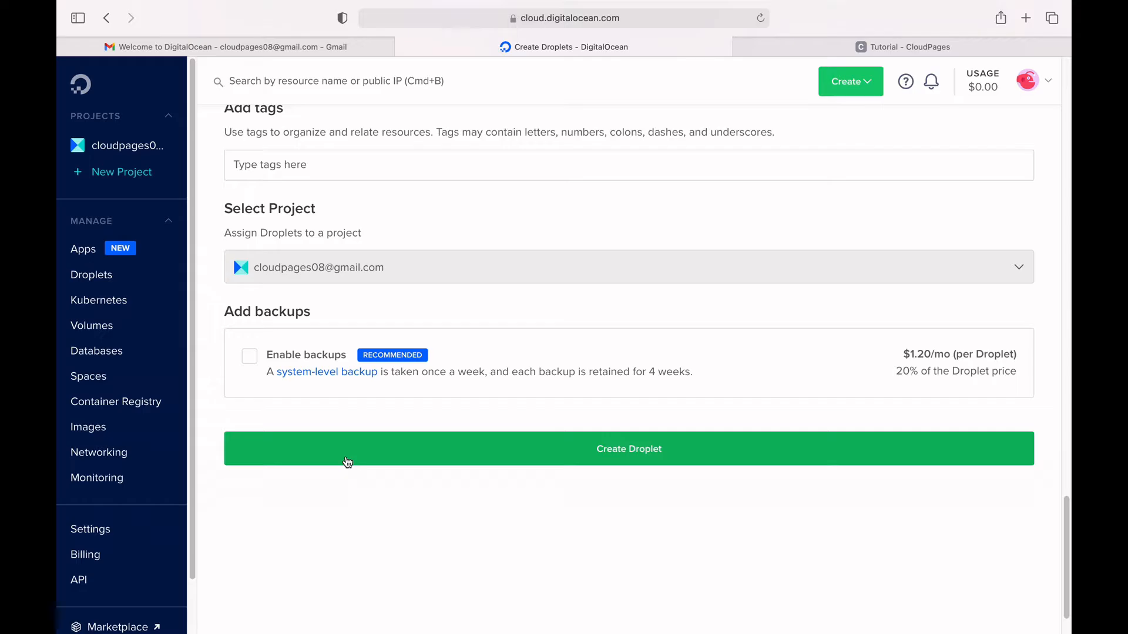
click(601, 463)
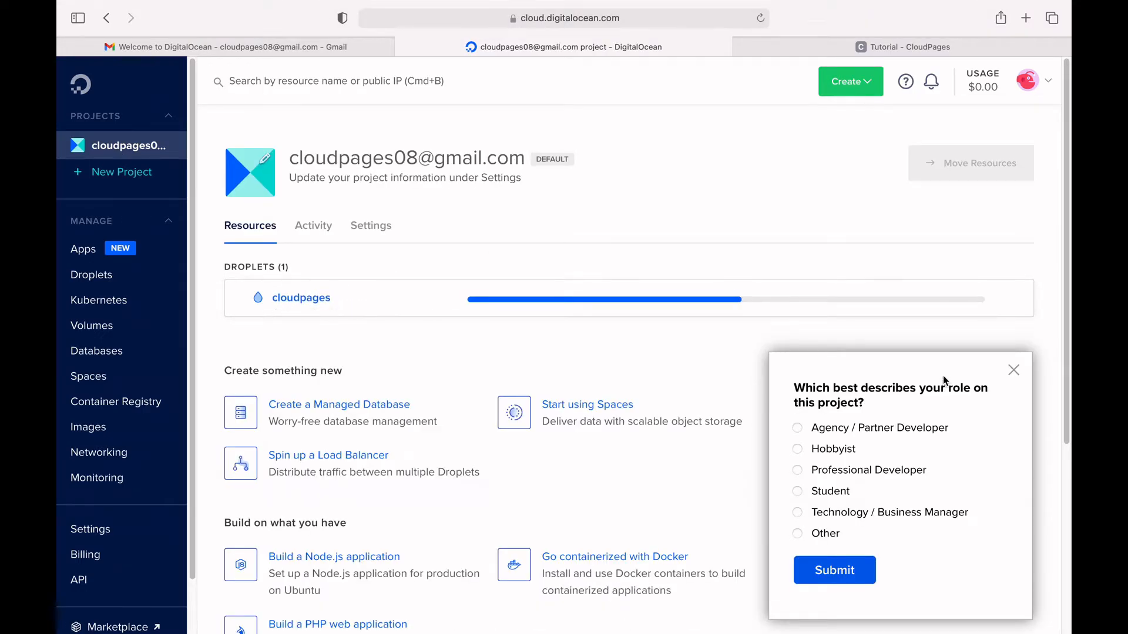
click(1013, 373)
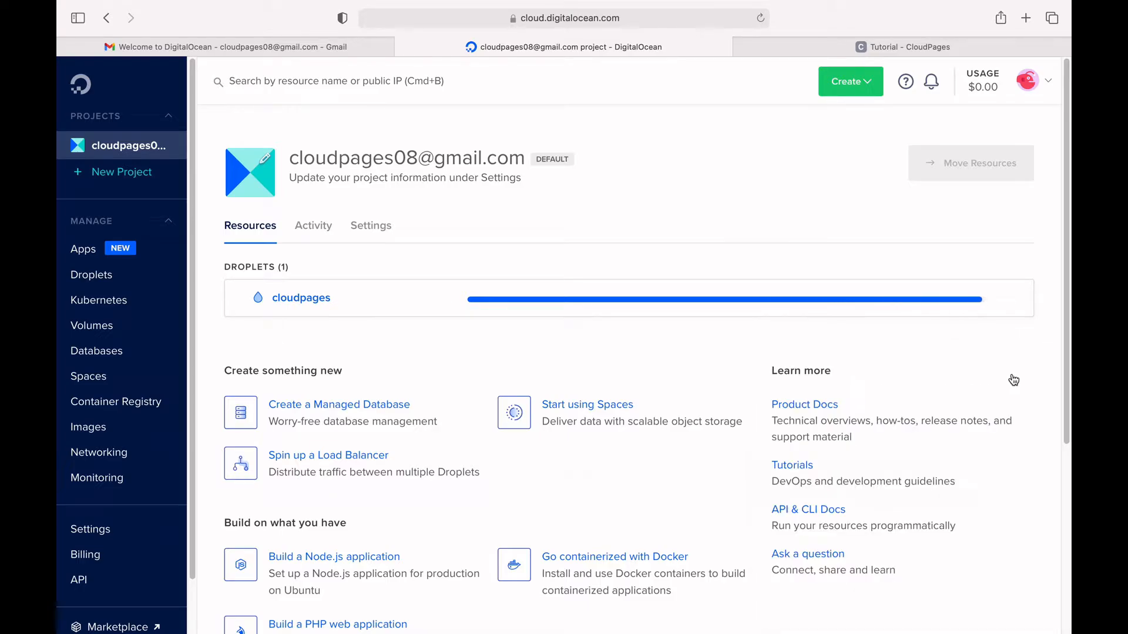
View the cloudpages Droplet's details and return to the project's resource overview.
click(300, 301)
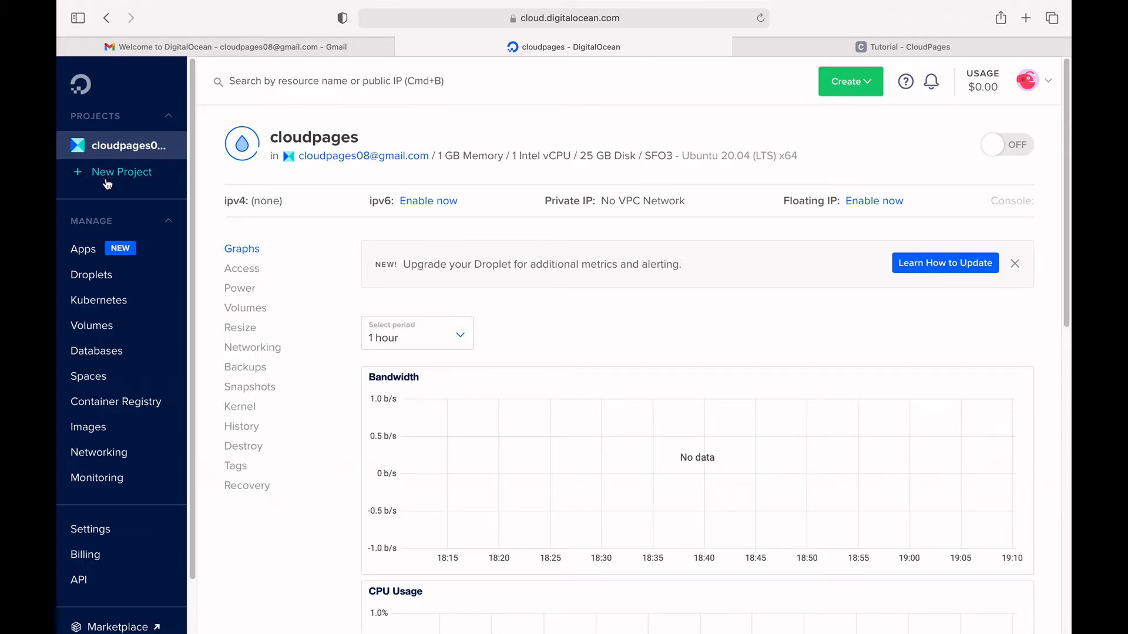
click(108, 154)
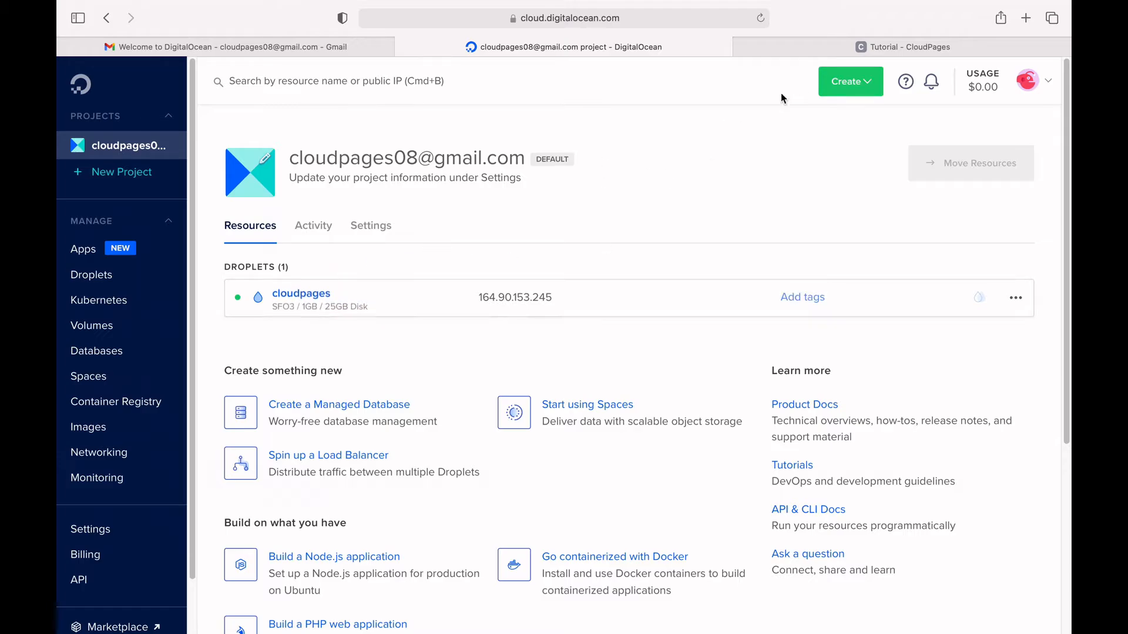
Switch to CloudPages and open the server deployment form for the Tutorial project.
click(832, 52)
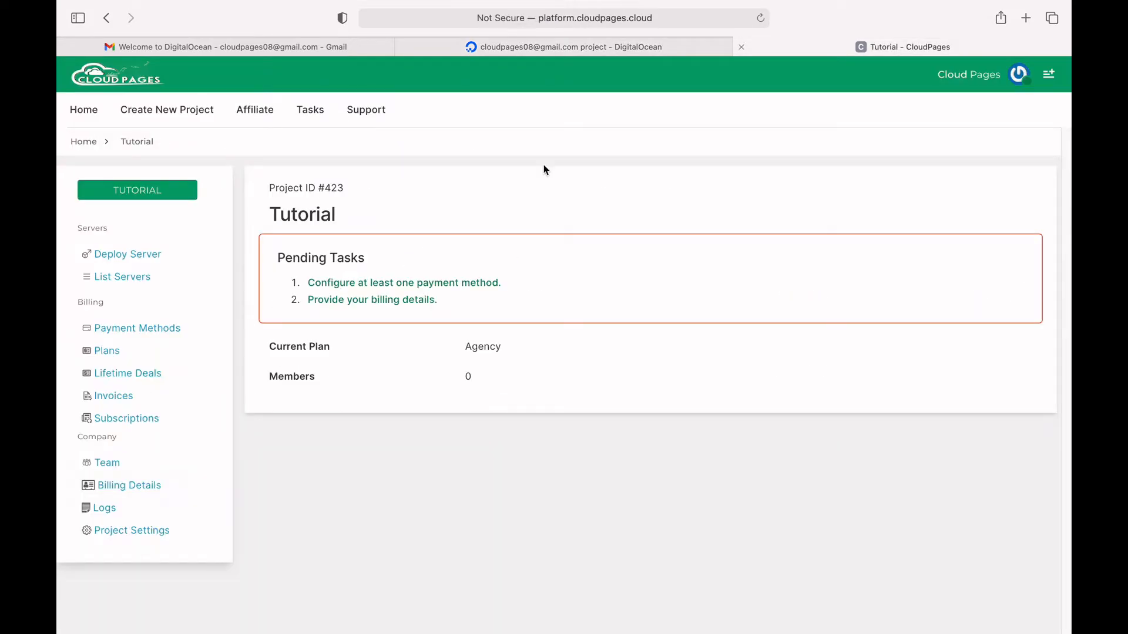
click(124, 260)
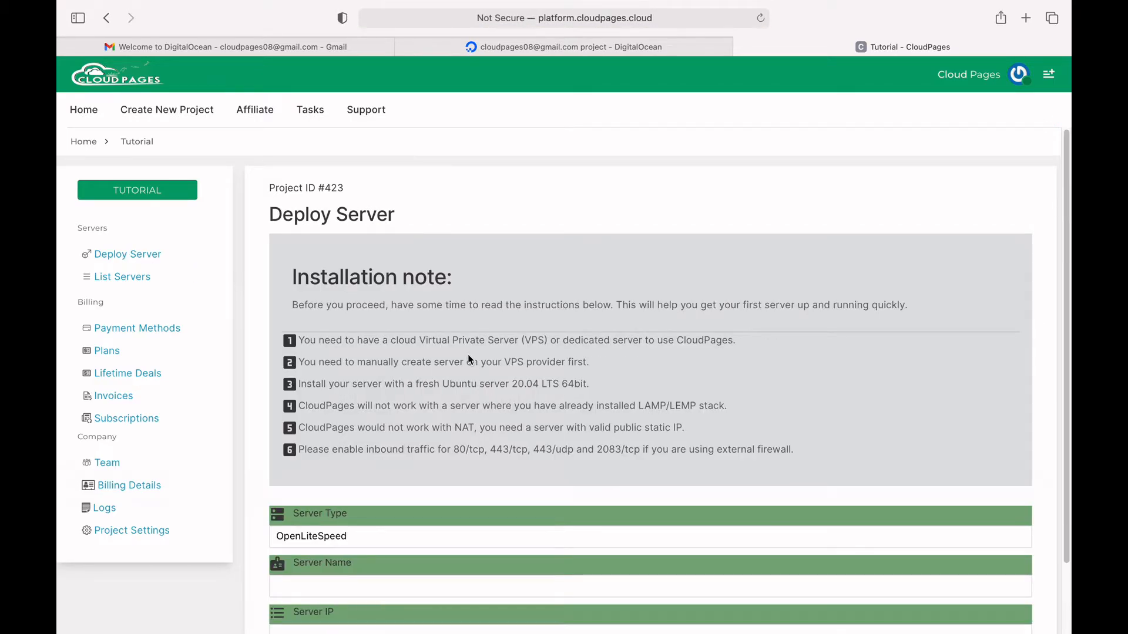
scroll(468, 354, down, 3)
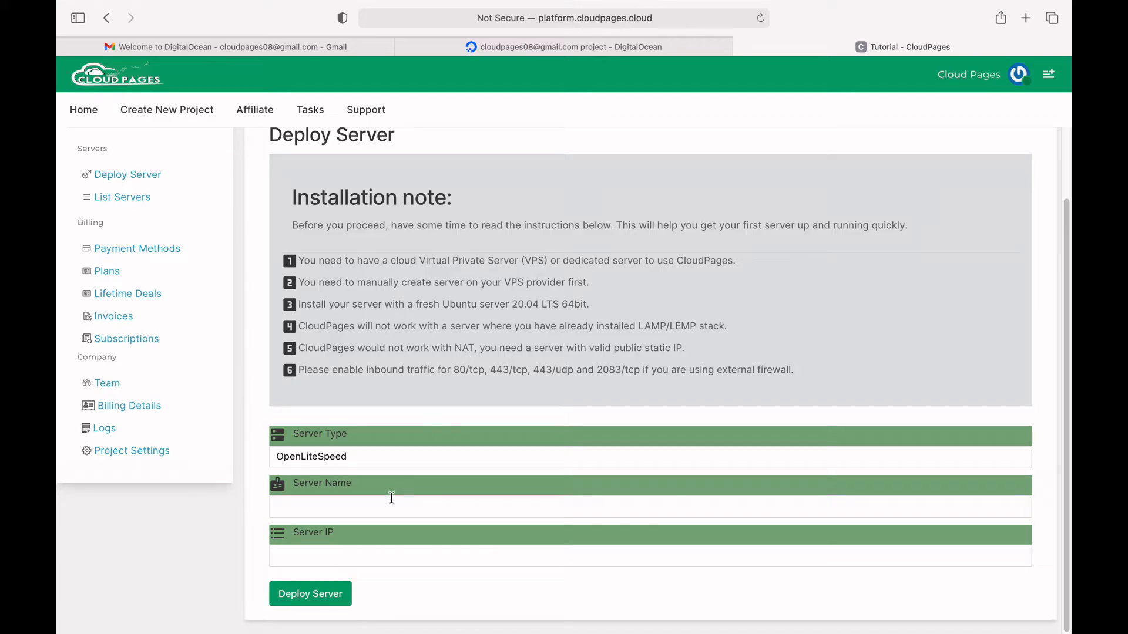
Enter cloud-ages as the server name and 164.90.153.245 as the server IP in the deployment form.
click(392, 498)
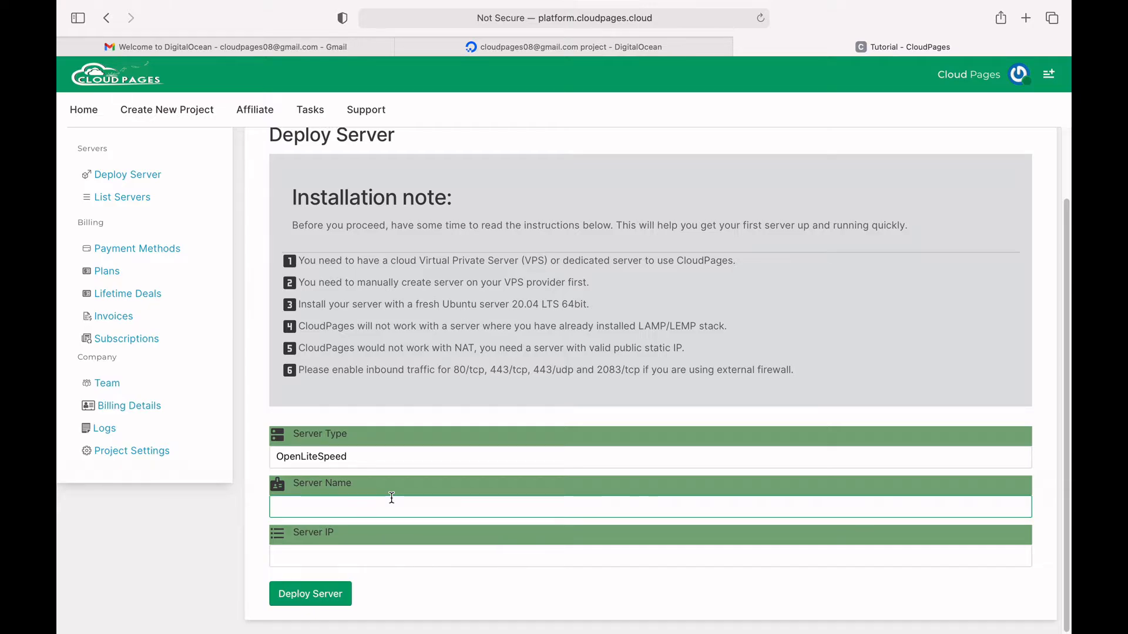
text(cloudpages)
click(356, 548)
text(164.90.153.245)
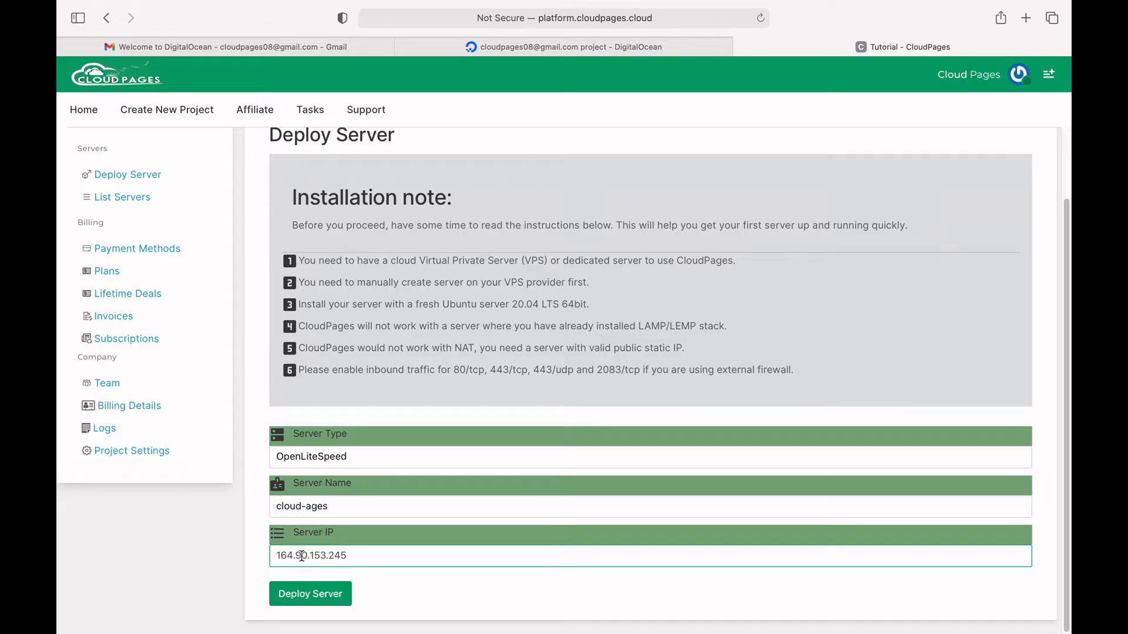
Keep OpenLiteSpeed as the server type, correct the server name to cloudpages, and deploy the server.
click(395, 457)
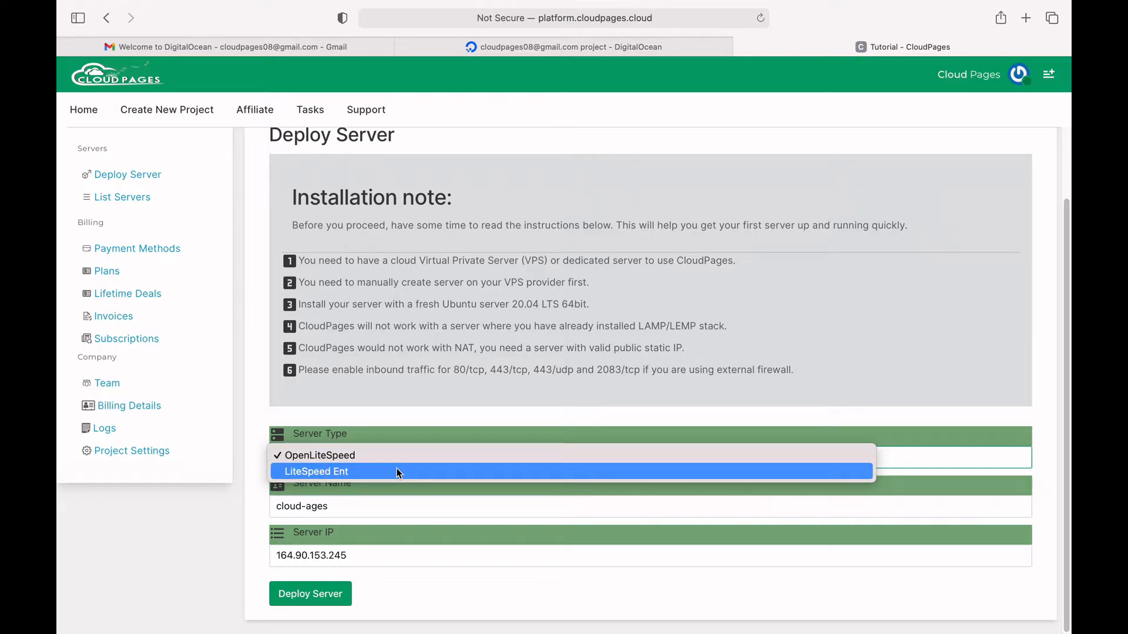
click(403, 455)
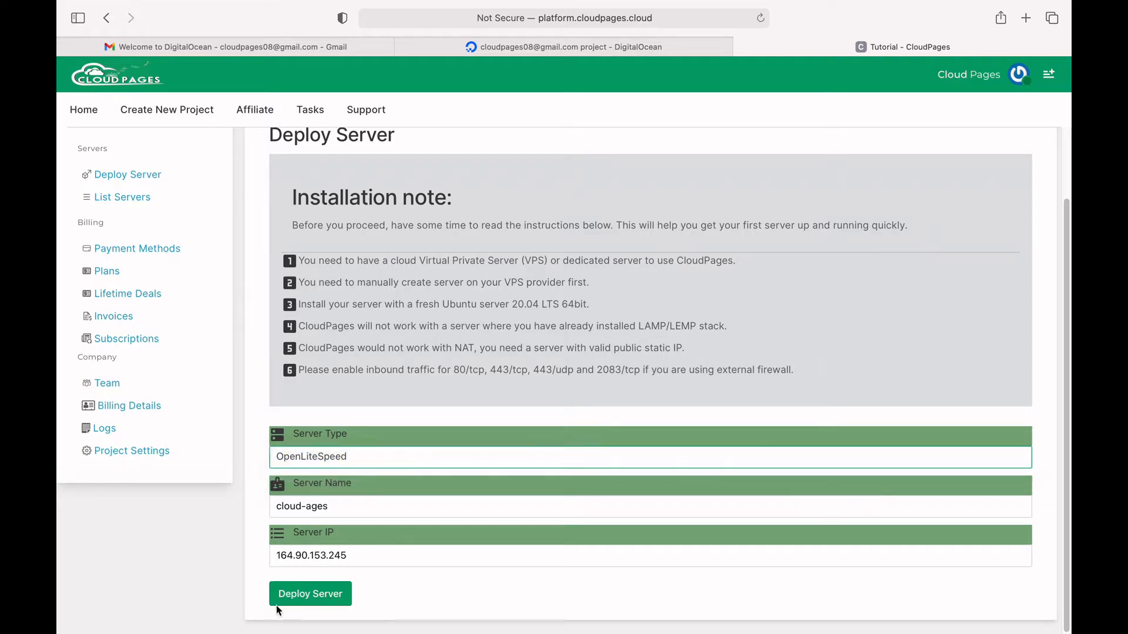
click(294, 594)
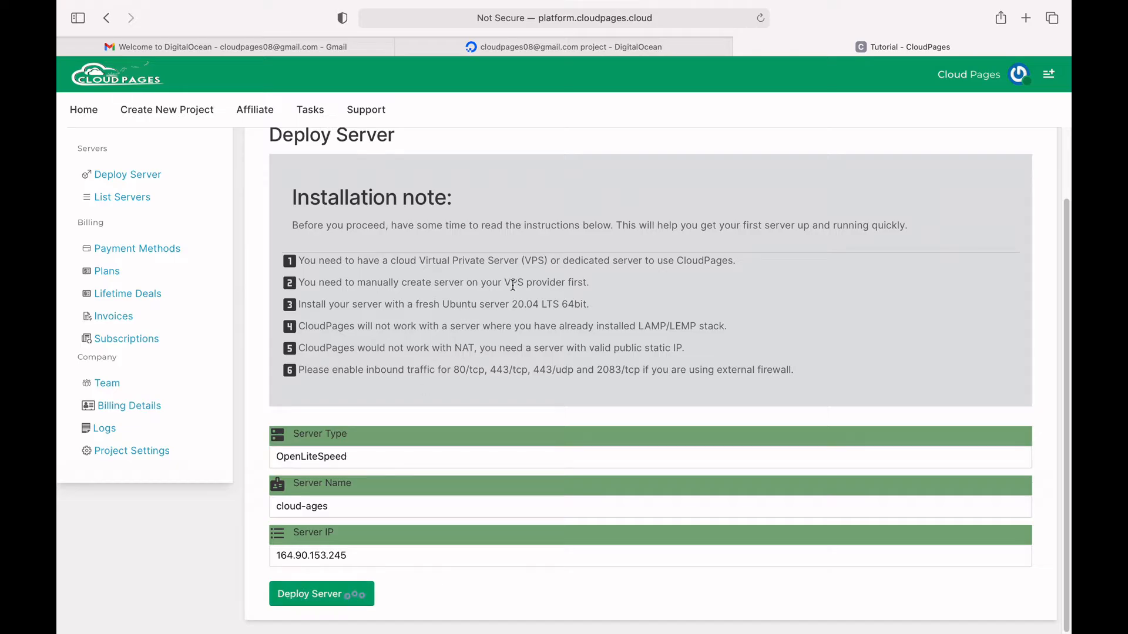
click(309, 504)
key(BackSpace)
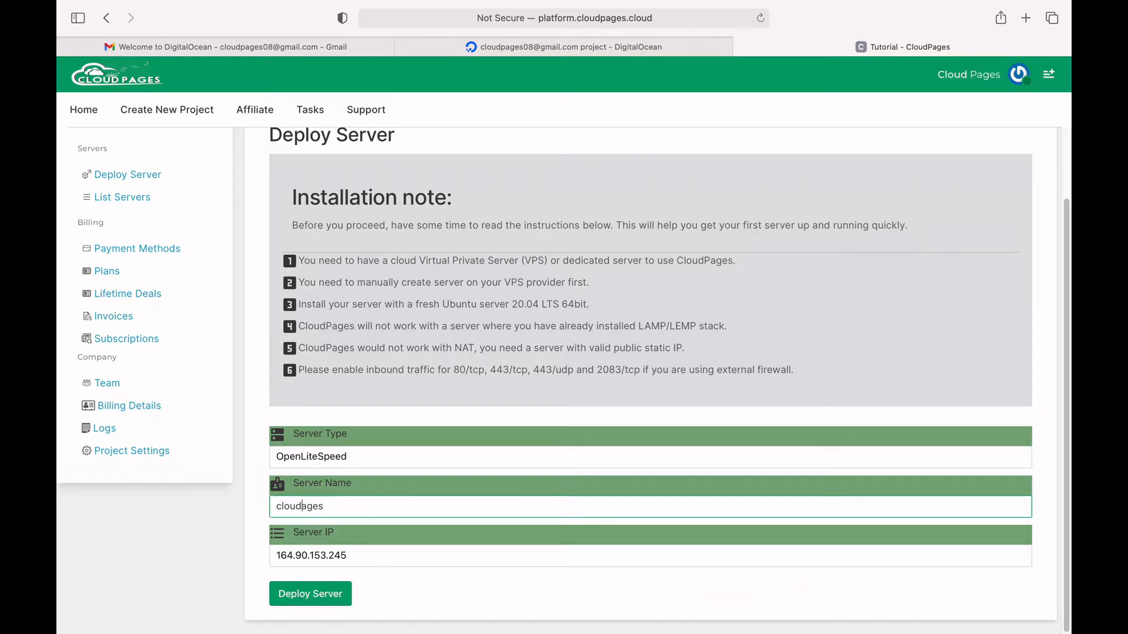
key(Return)
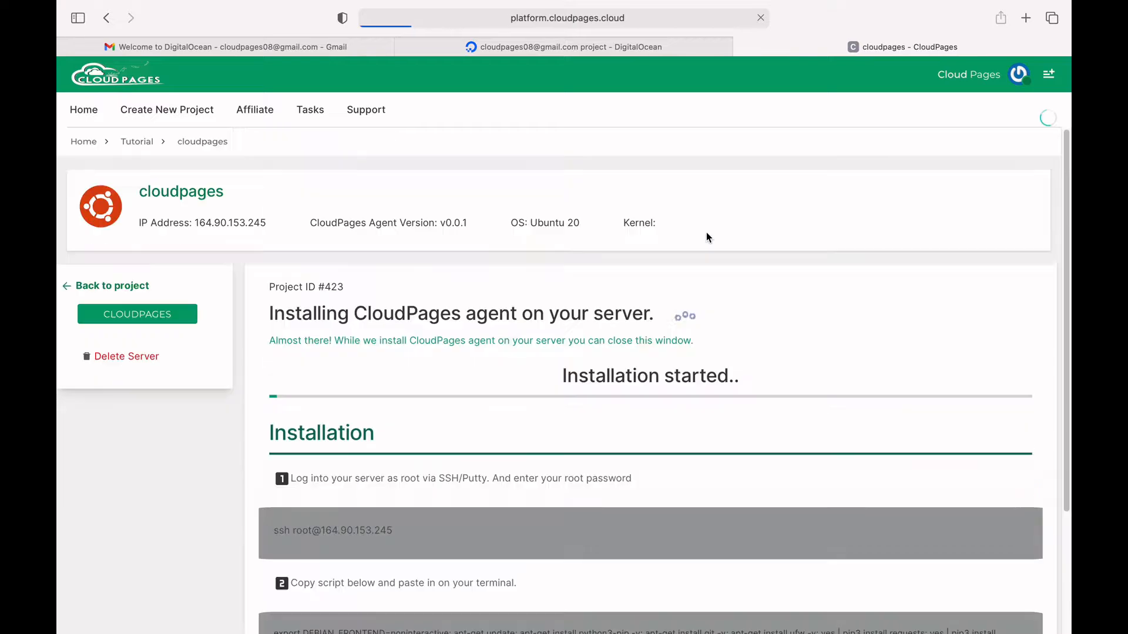
Copy the CloudPages agent installation script, then switch to DigitalOcean and launch the cloudpages Droplet's console.
scroll(650, 299, down, 2)
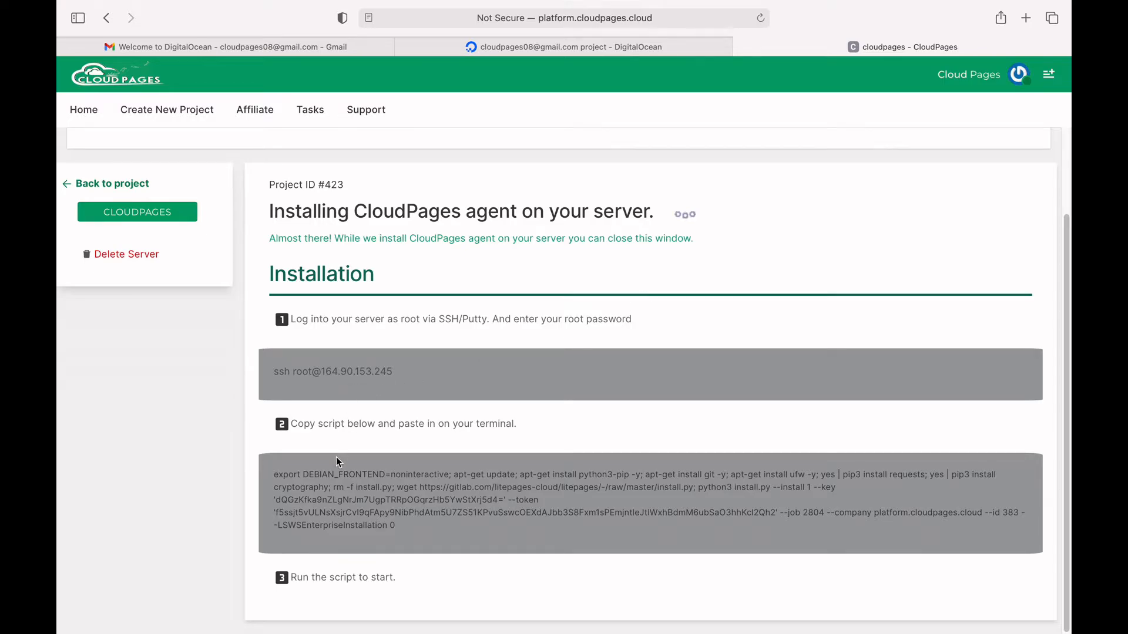
drag(275, 471, 415, 526)
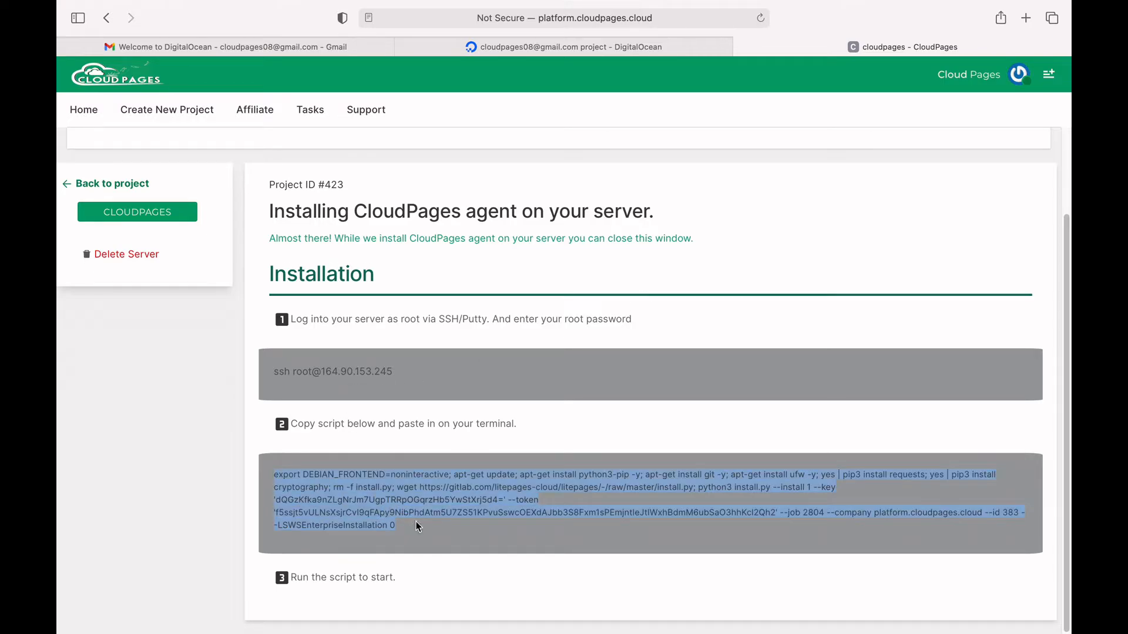
click(552, 47)
click(304, 298)
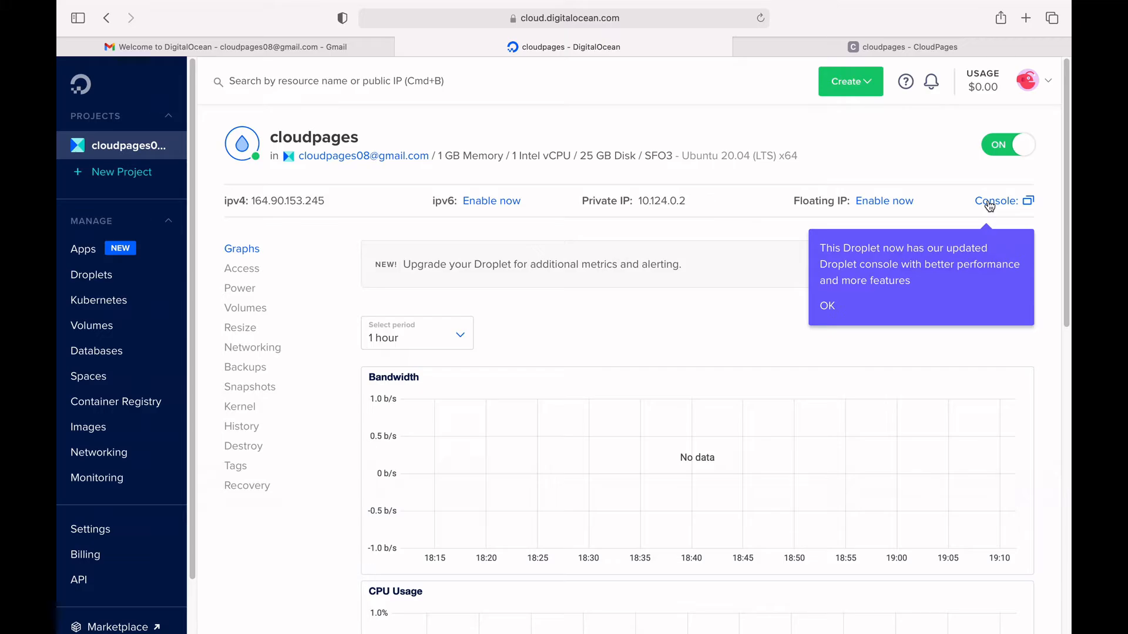
click(989, 206)
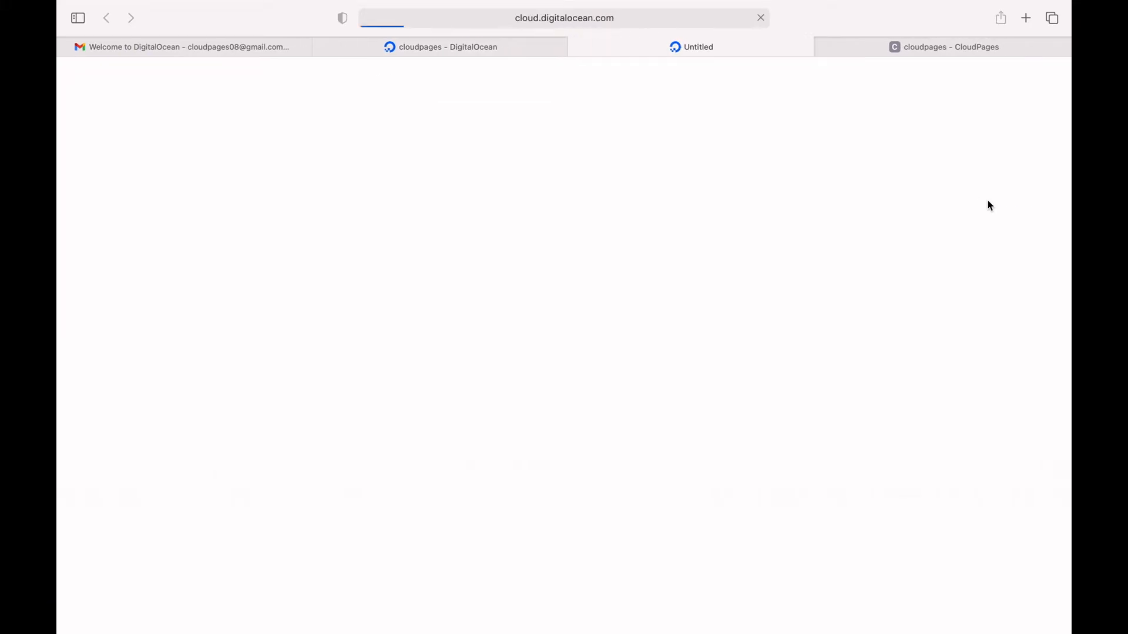
Search the web for bitvise in a new page and view the Bitvise SSH software website.
click(1025, 17)
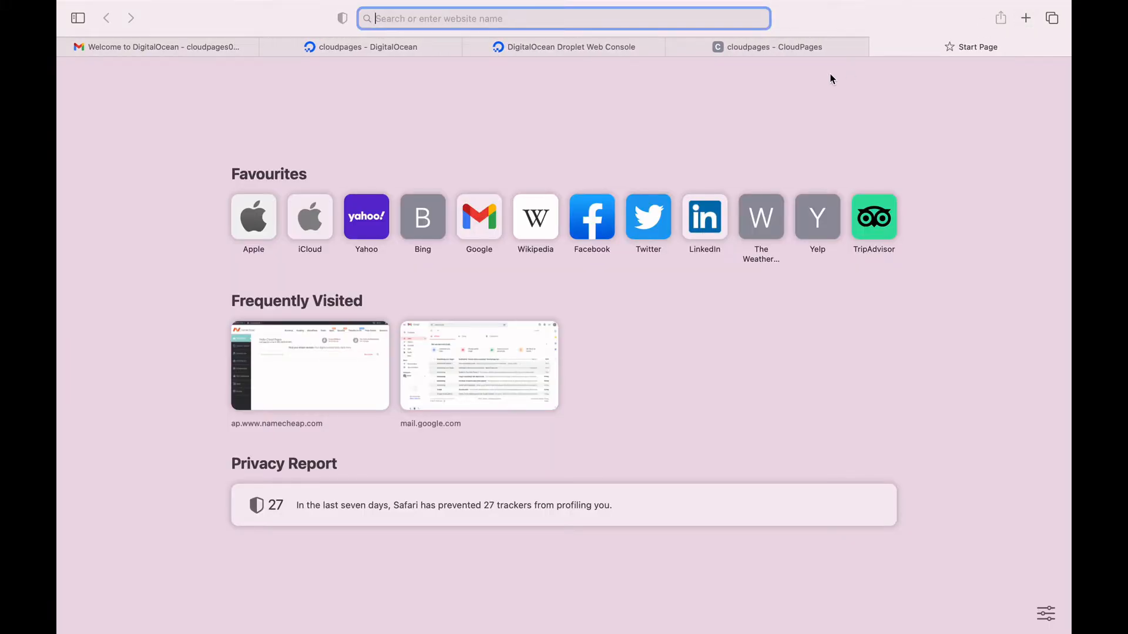
text(bitvise)
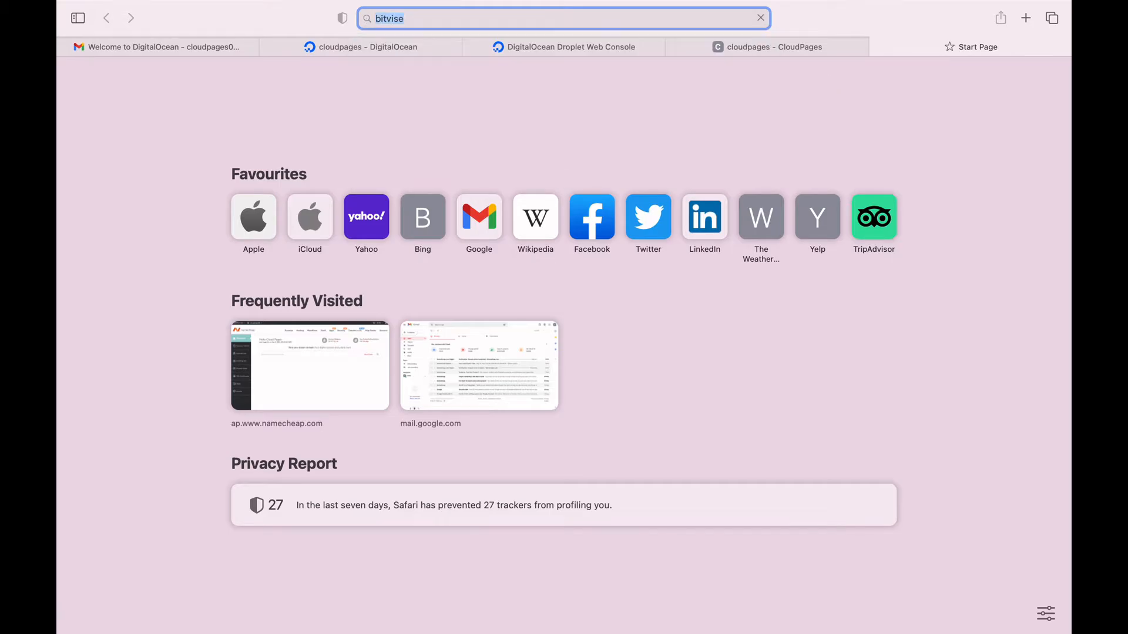
key(Return)
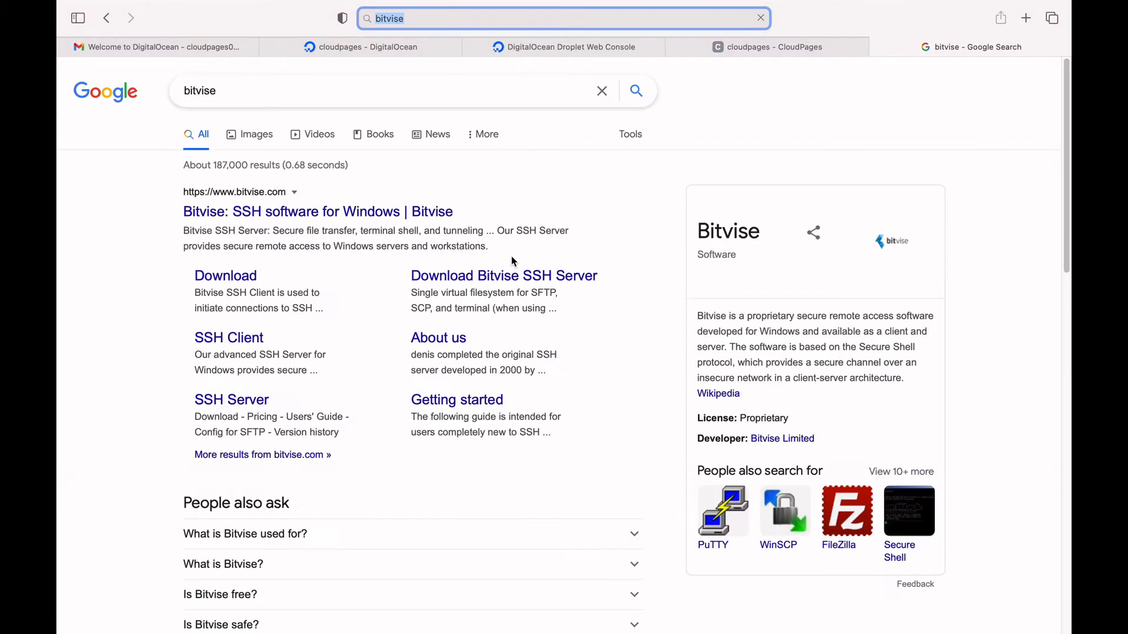
click(327, 212)
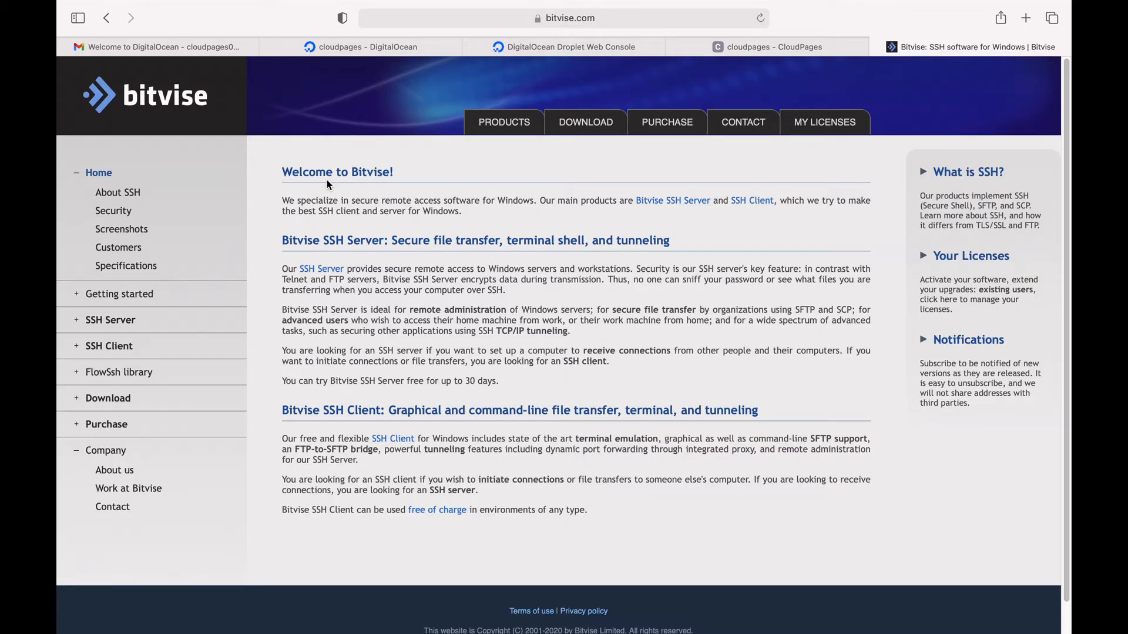
Look over the Droplet's IP address, its web console and the mailbox holding the DigitalOcean e-mails.
click(377, 49)
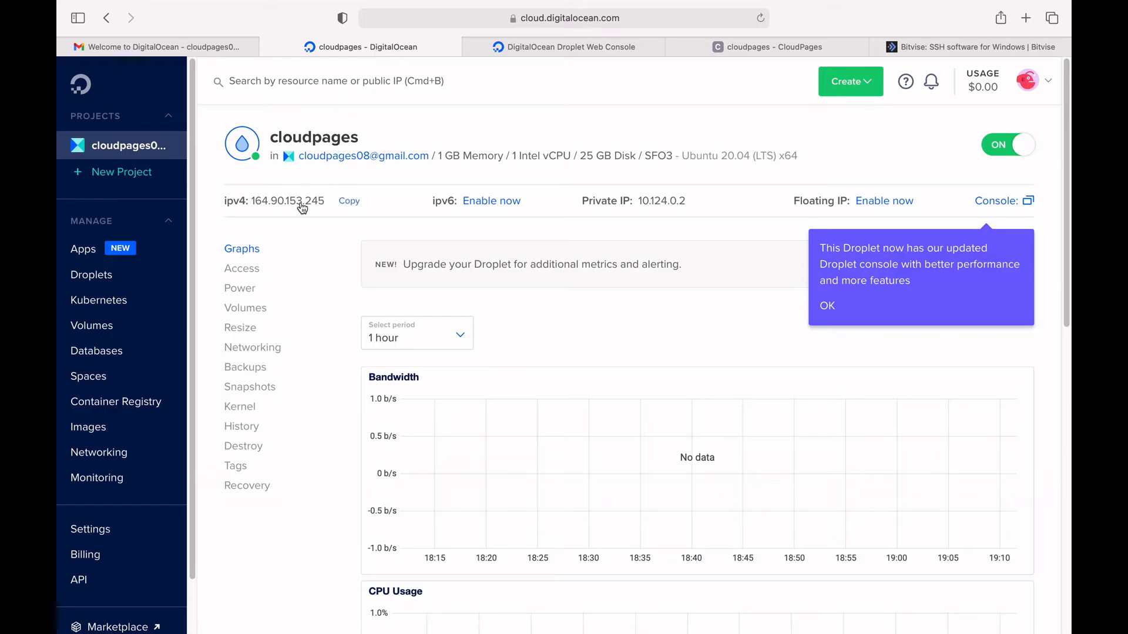
click(612, 46)
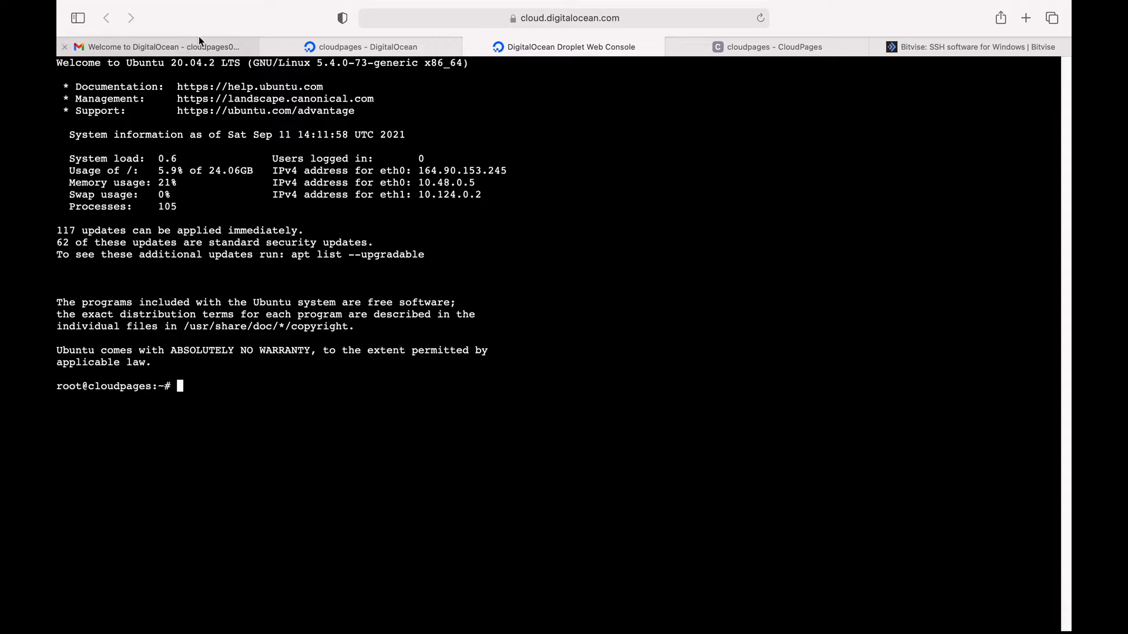
click(161, 47)
click(379, 44)
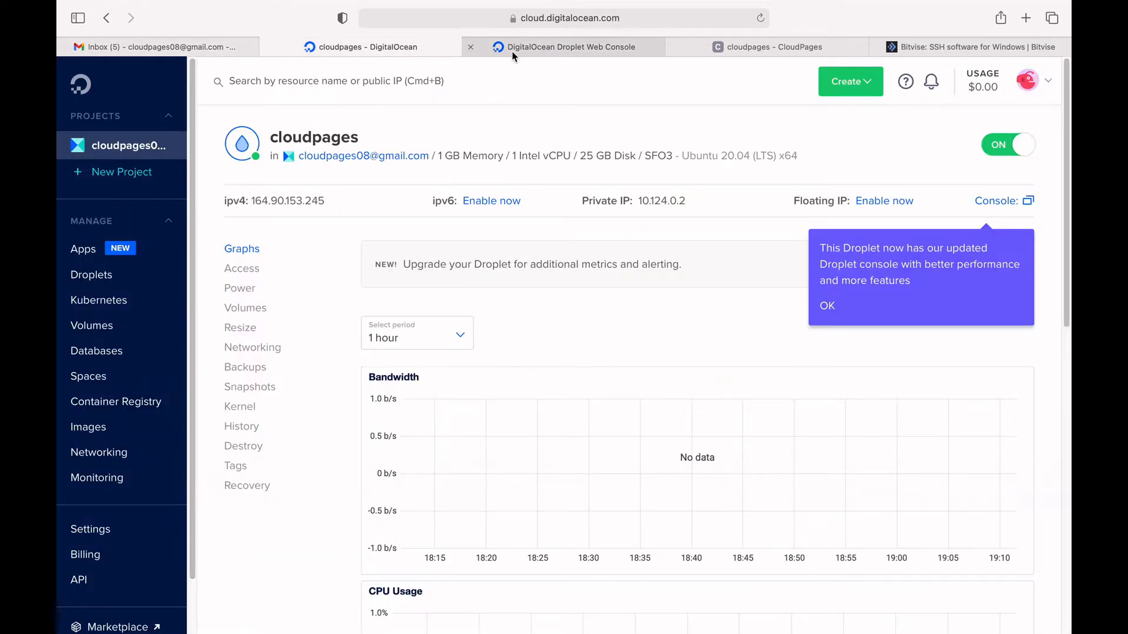
click(541, 49)
Run the agent installation script from CloudPages, including its key and token, in the Droplet's web console.
click(716, 48)
click(449, 470)
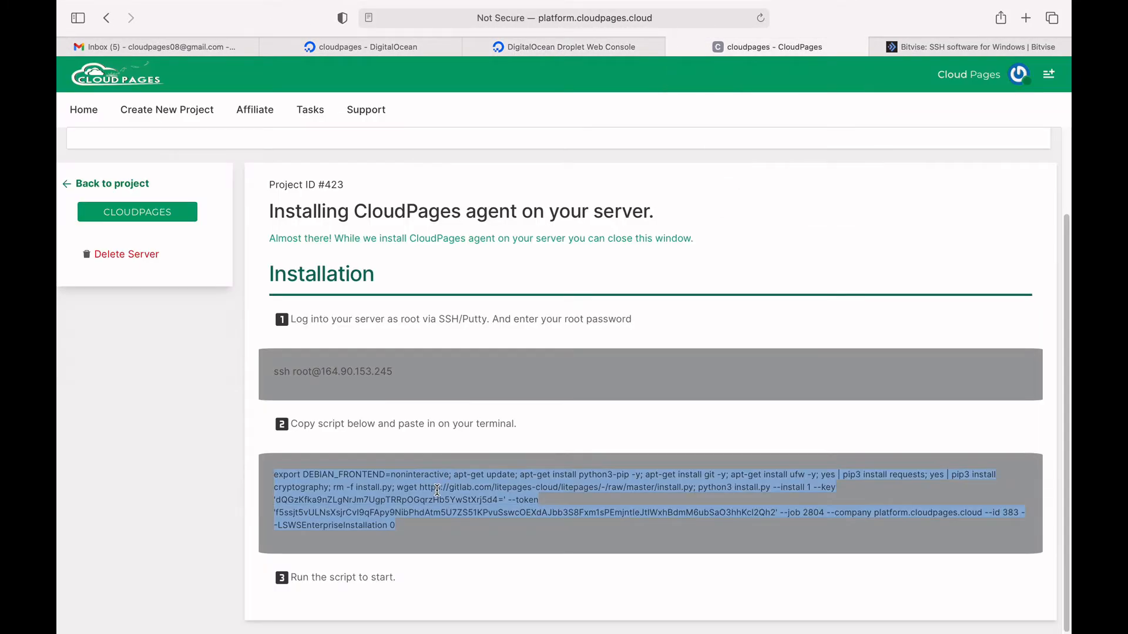
click(541, 48)
right_click(431, 353)
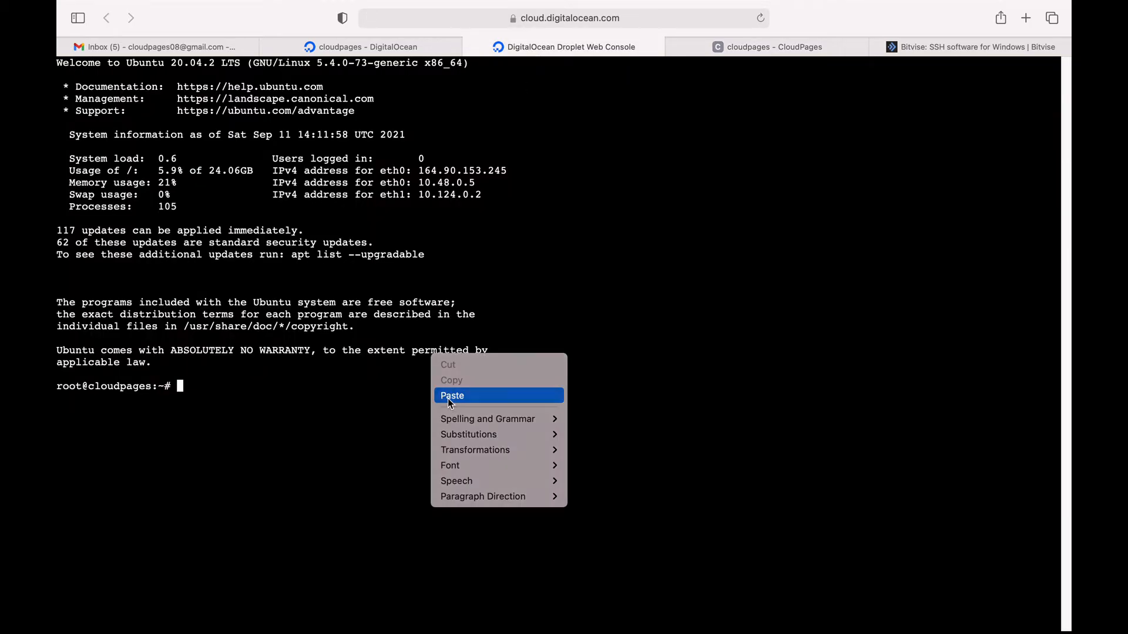
click(447, 396)
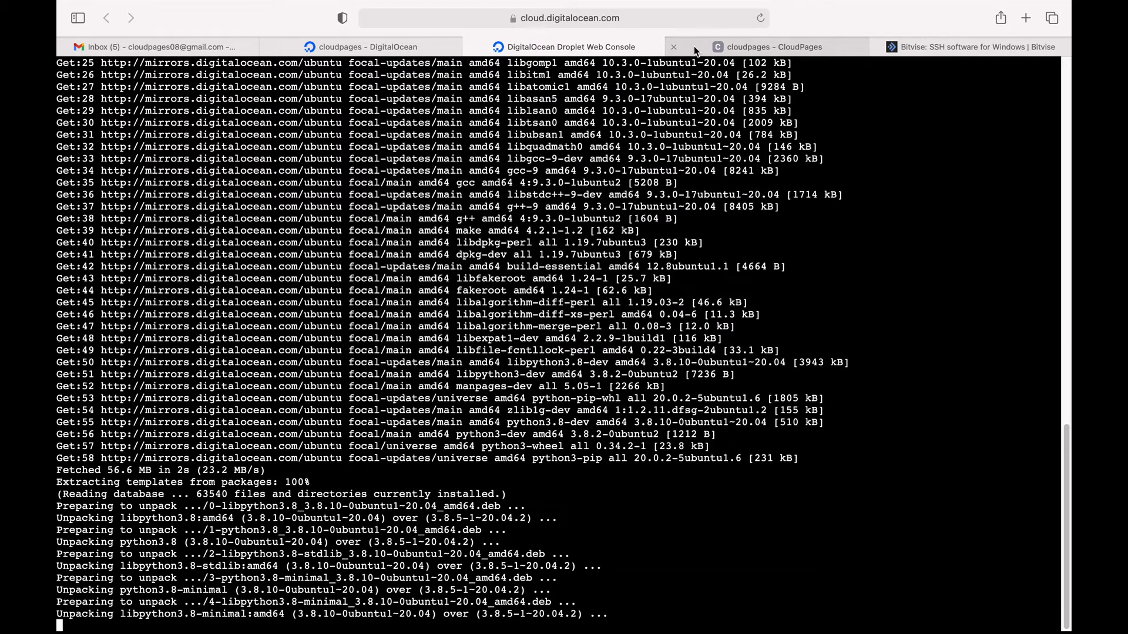
Follow the agent installation's progress in both the CloudPages server page and the Droplet's web console.
mouse_move(708, 49)
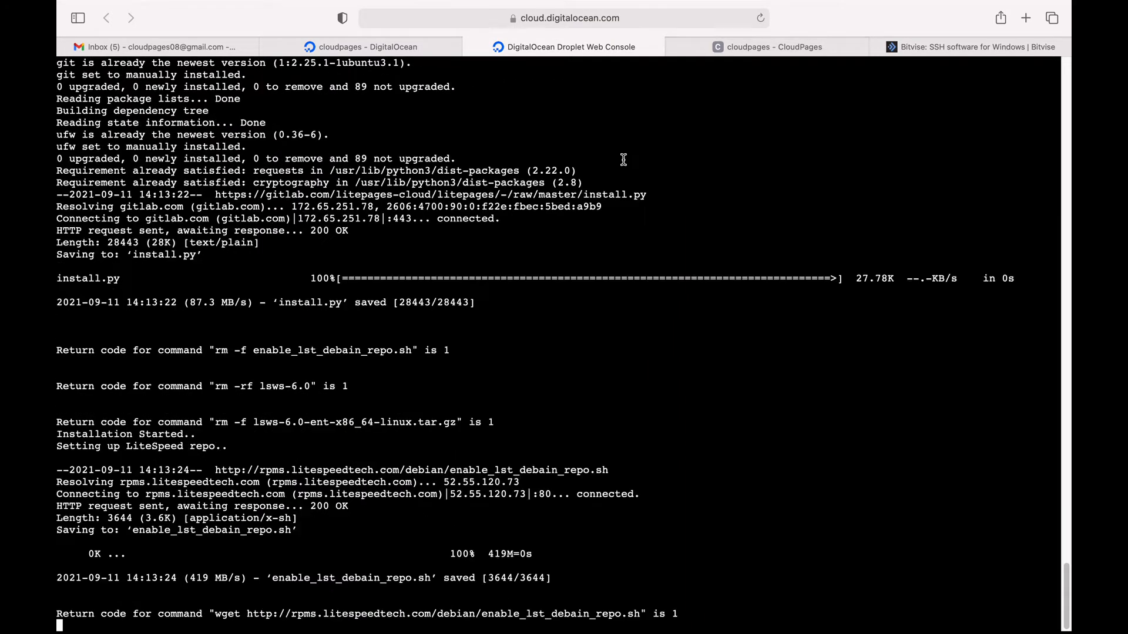
click(745, 49)
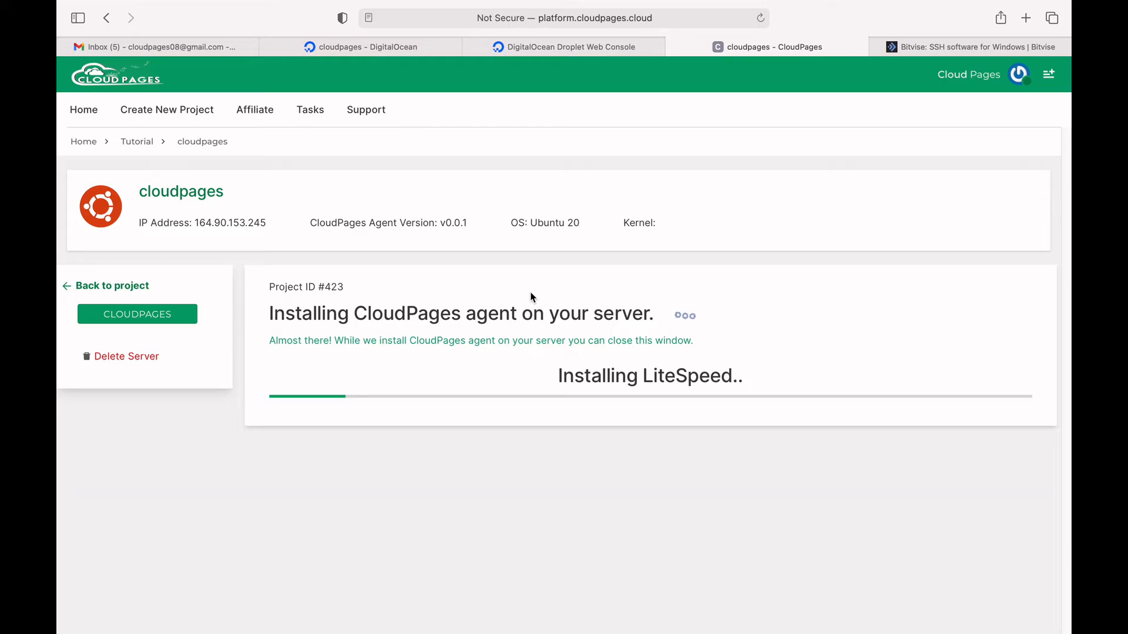
click(547, 49)
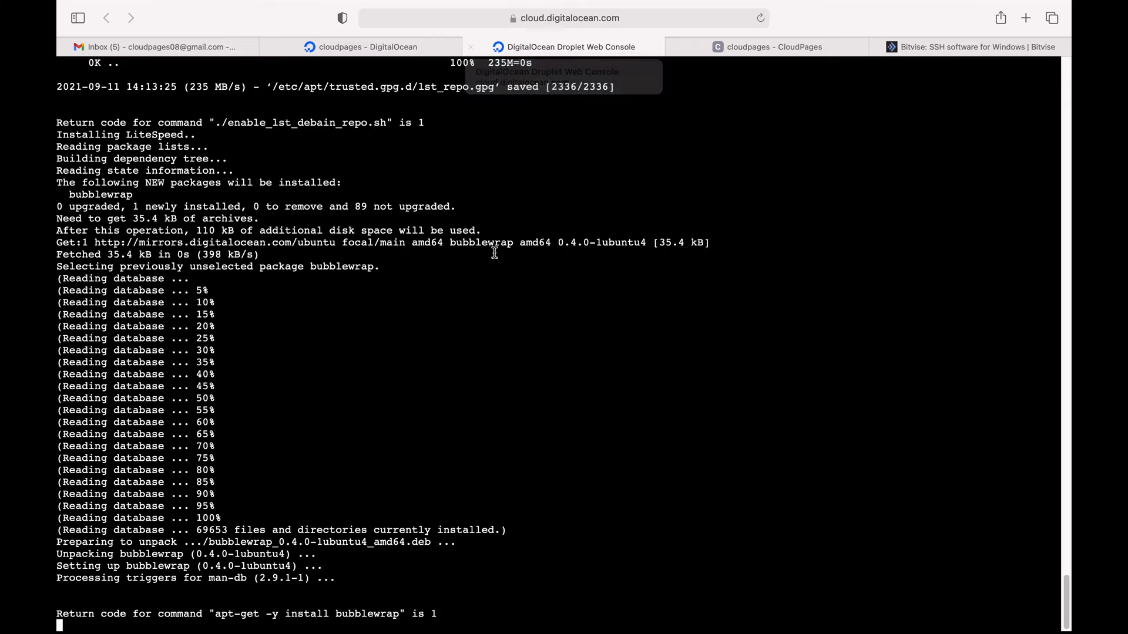
click(744, 48)
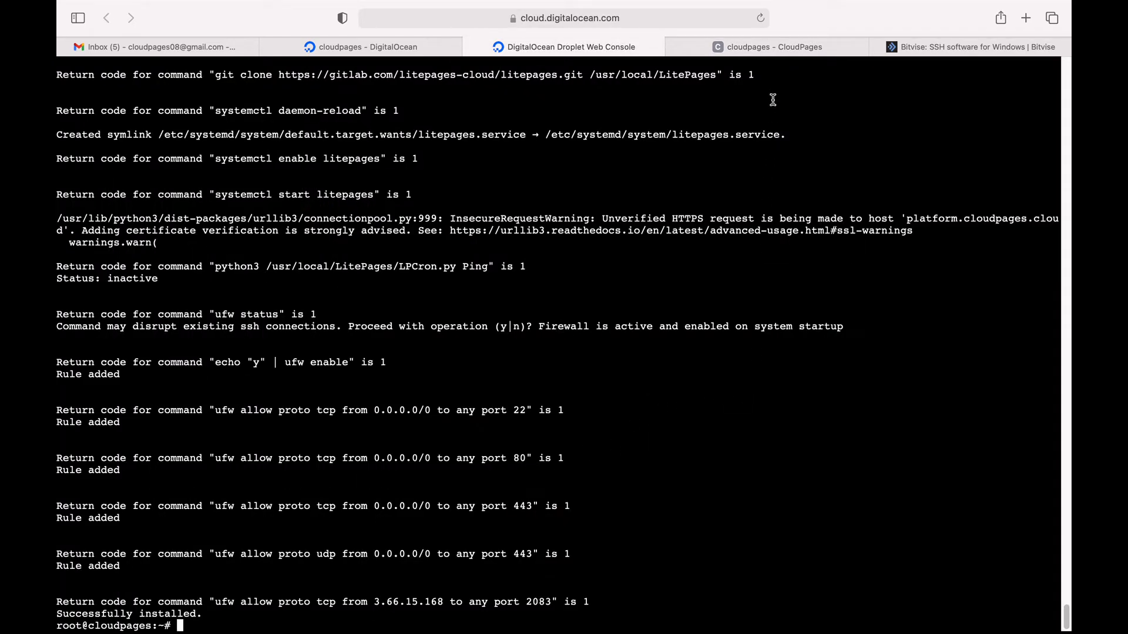
click(779, 53)
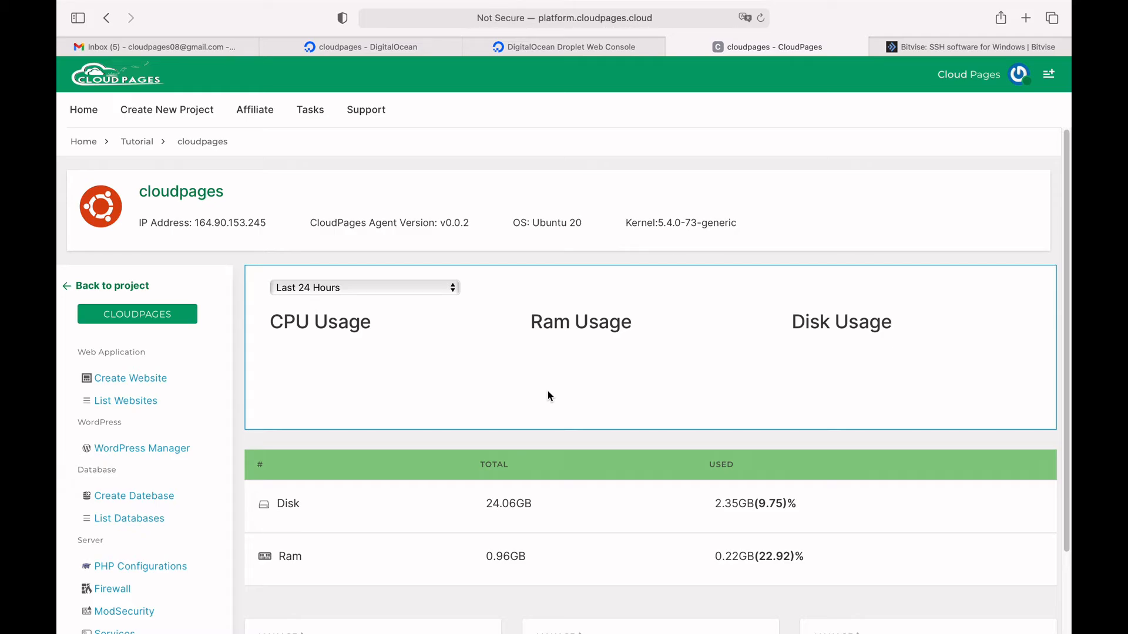
Open the WordPress deployment form for the cloudpages server.
scroll(547, 395, down, 2)
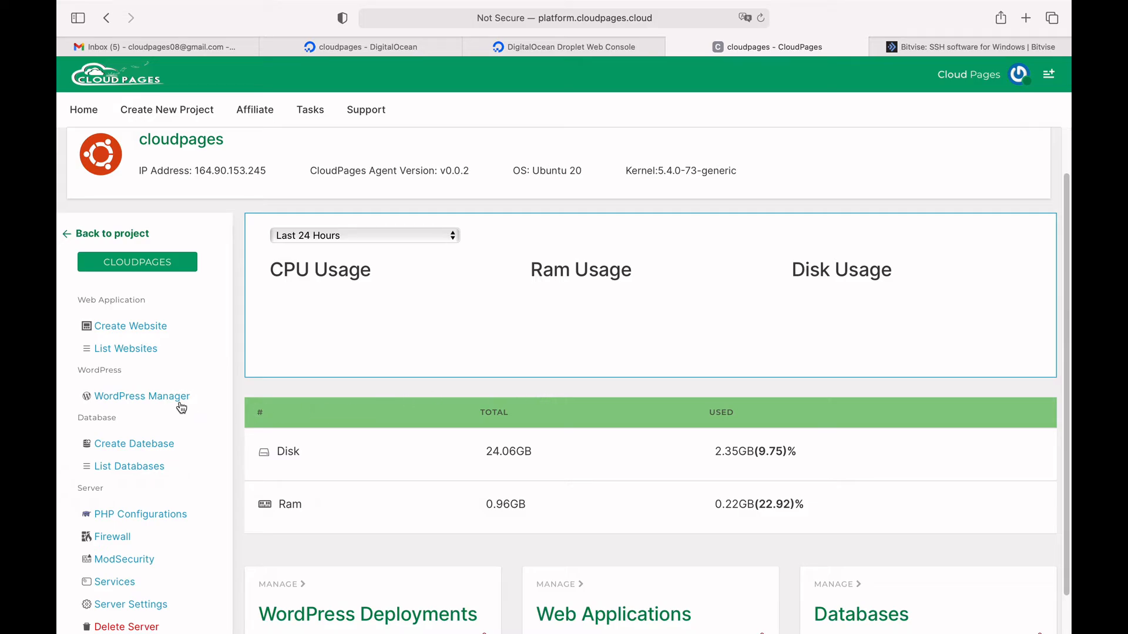
click(179, 404)
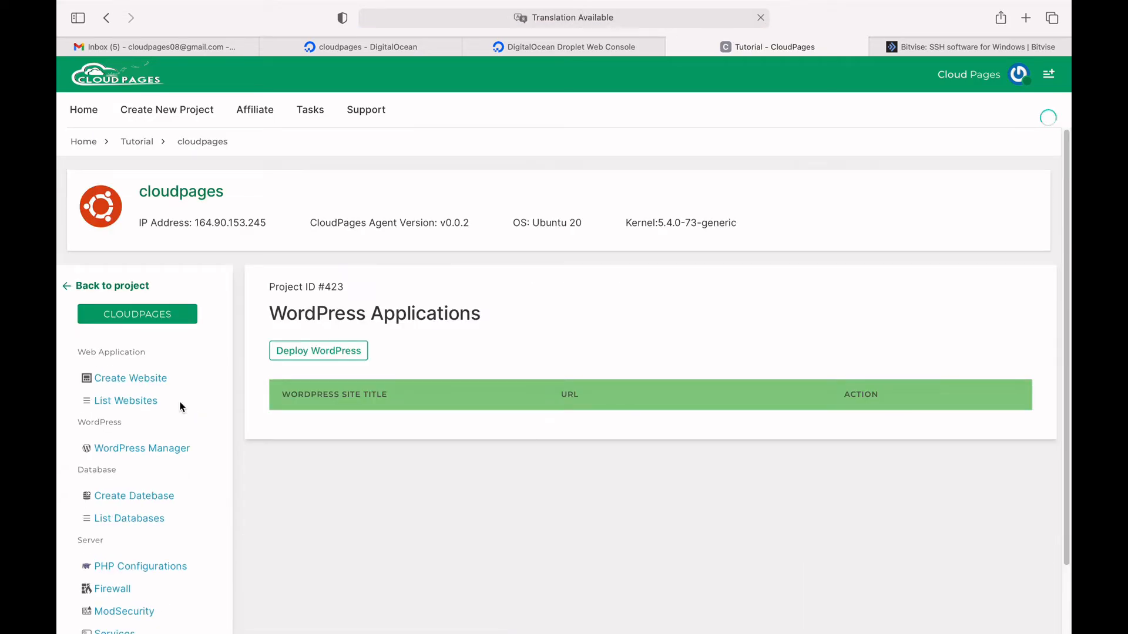
click(302, 362)
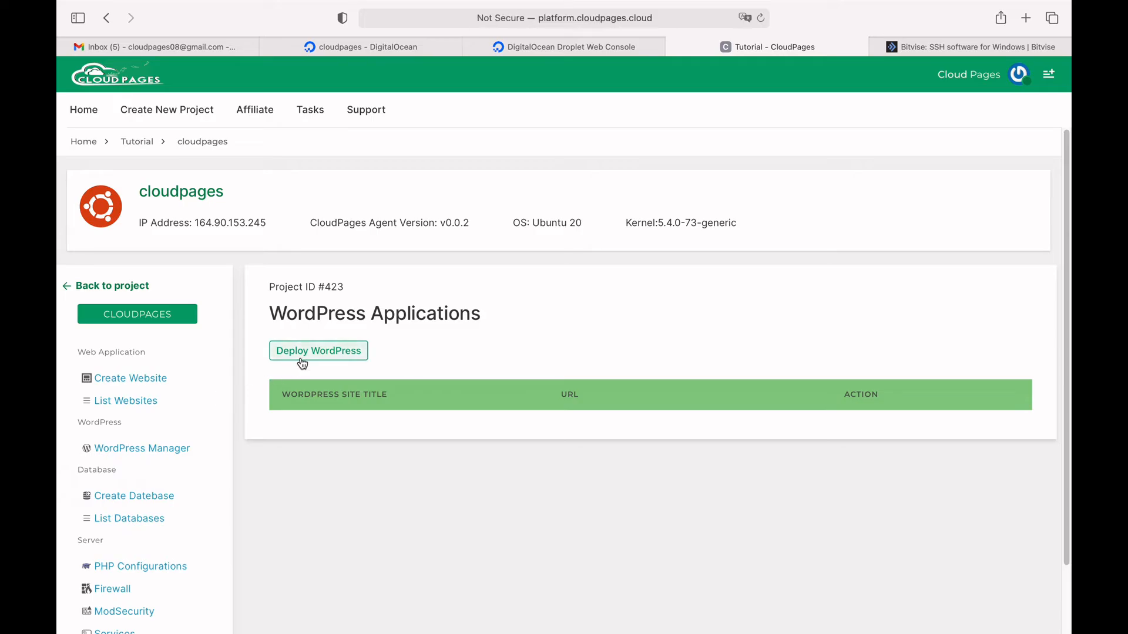
Enter cloudages as the WordPress site title and cloudpages.cloud as its domain.
text(cloudpages)
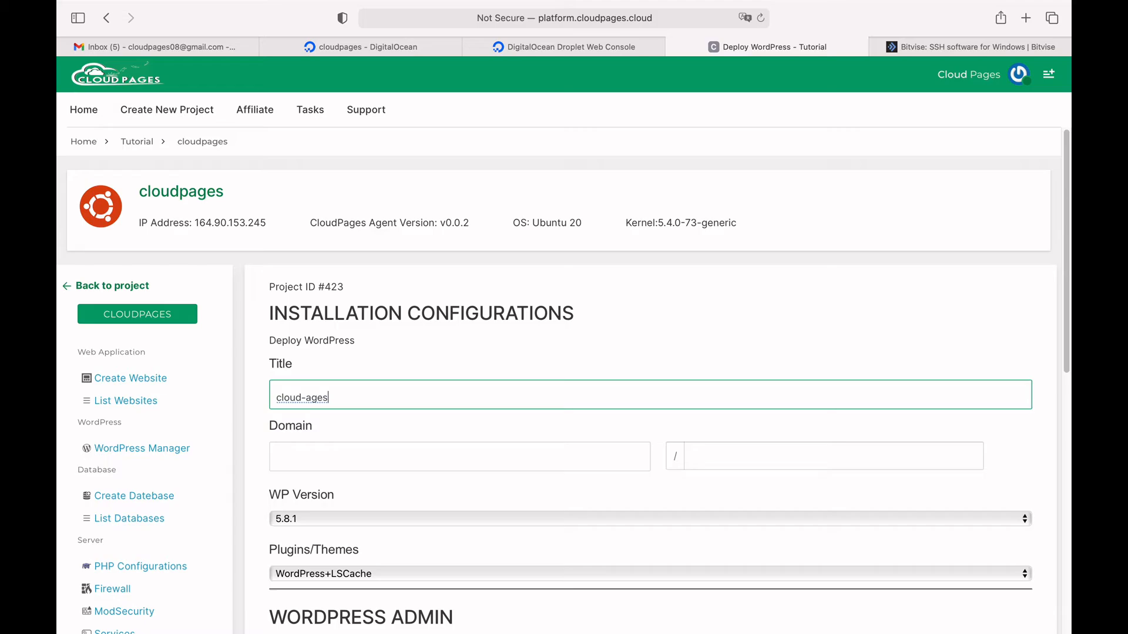
click(317, 448)
text(cloud-ages.clo)
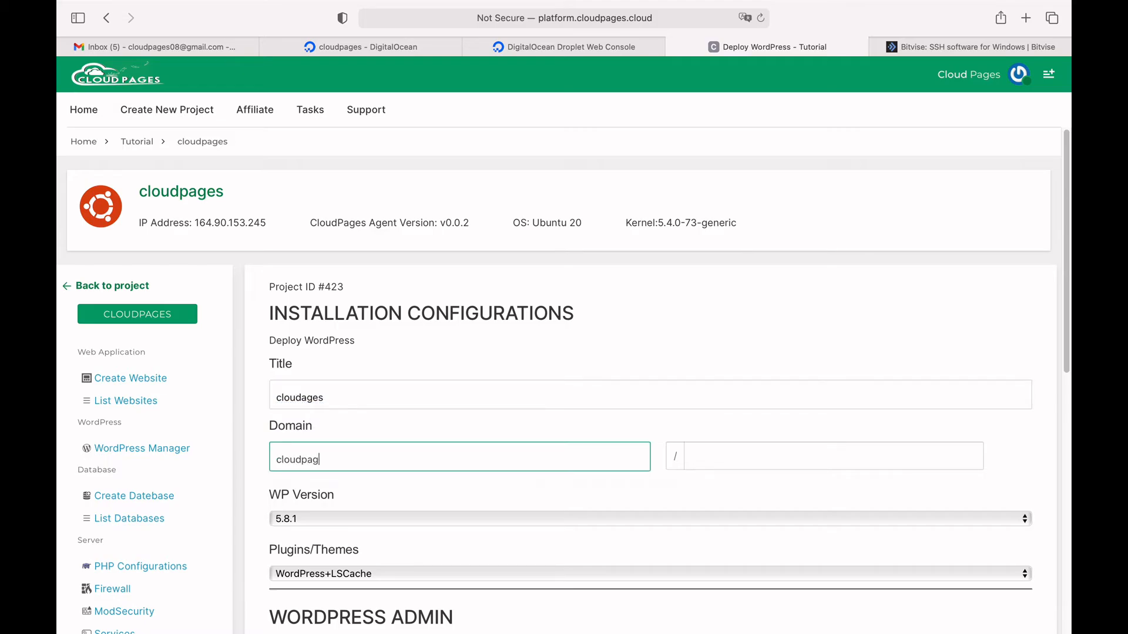
text(ud)
Set the WordPress admin username to cloudpages, fill in the admin email and password, and deploy WordPress.
scroll(562, 382, down, 3)
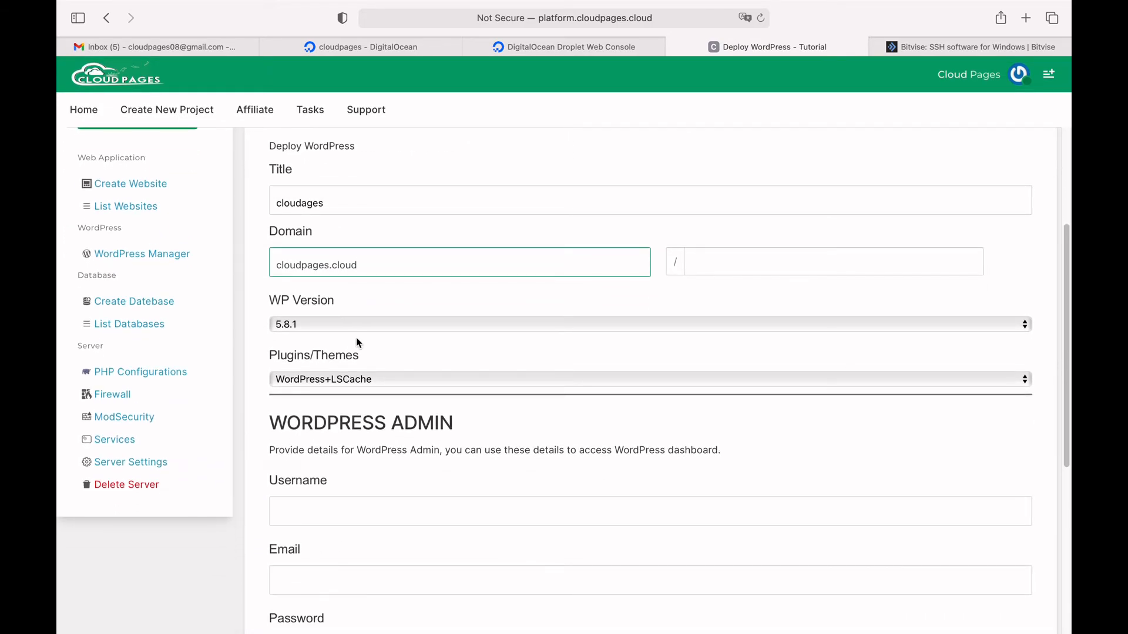
scroll(387, 334, down, 3)
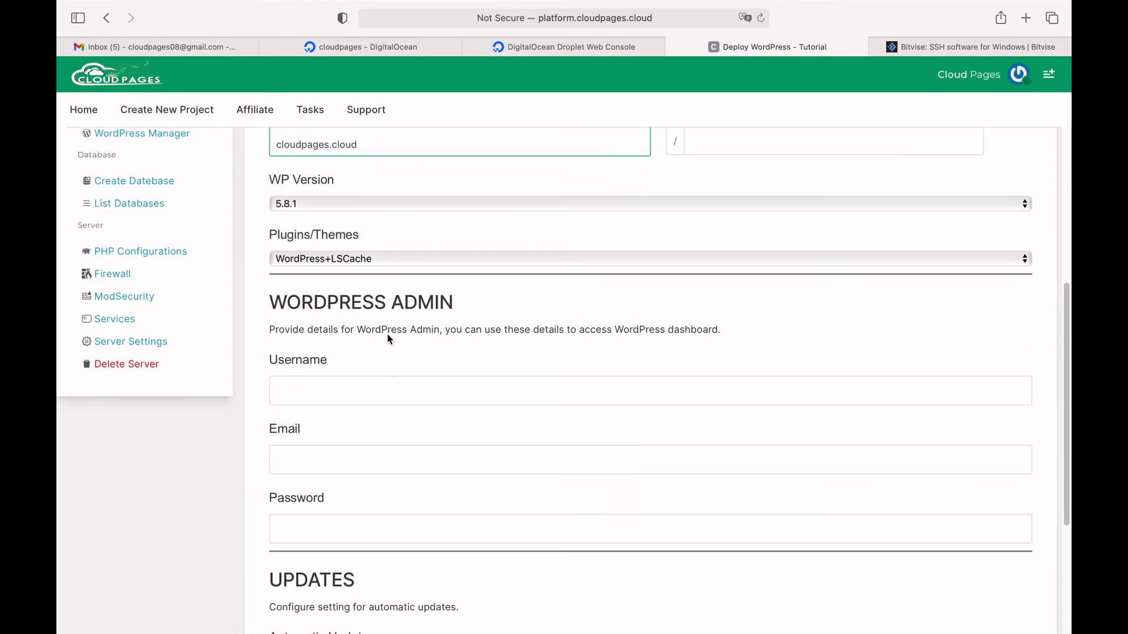
click(386, 312)
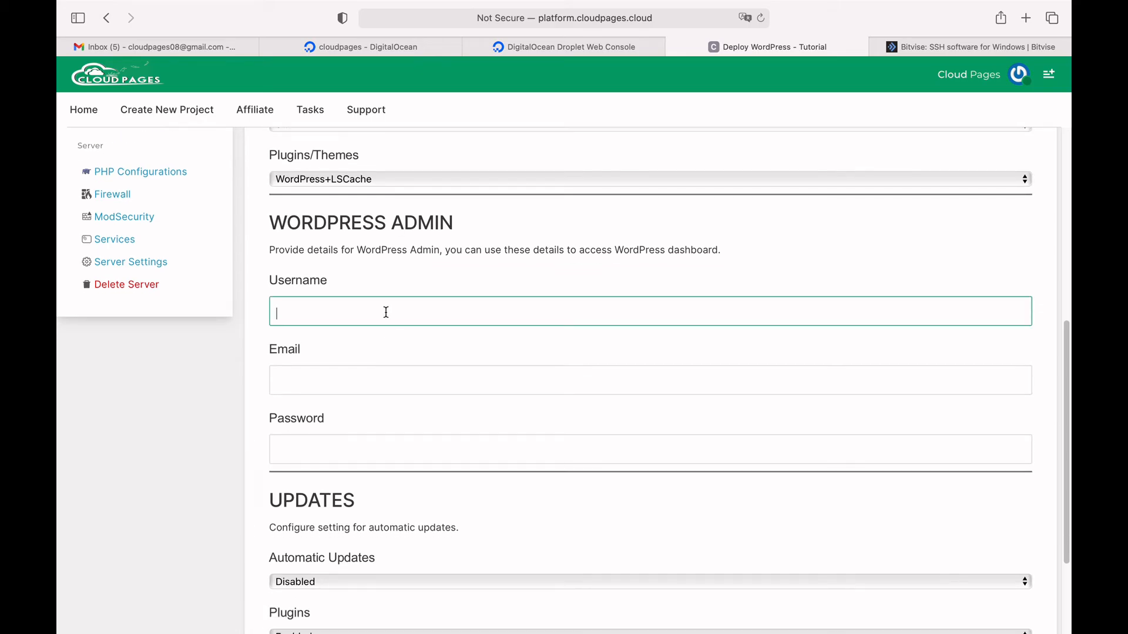
text(cloudpages)
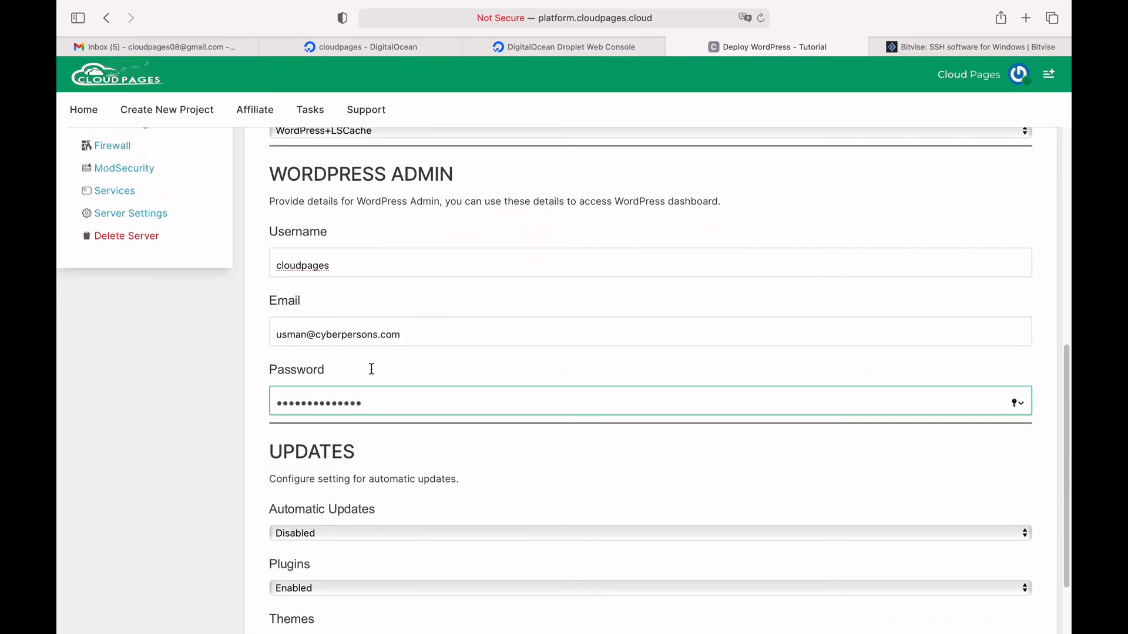
scroll(370, 370, down, 2)
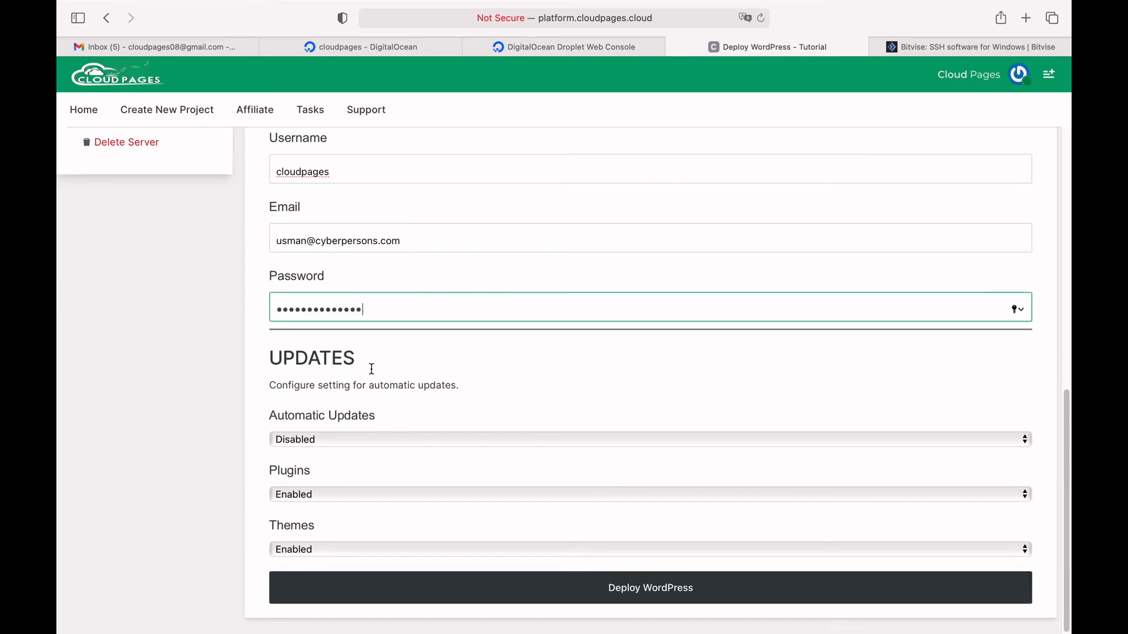
click(512, 598)
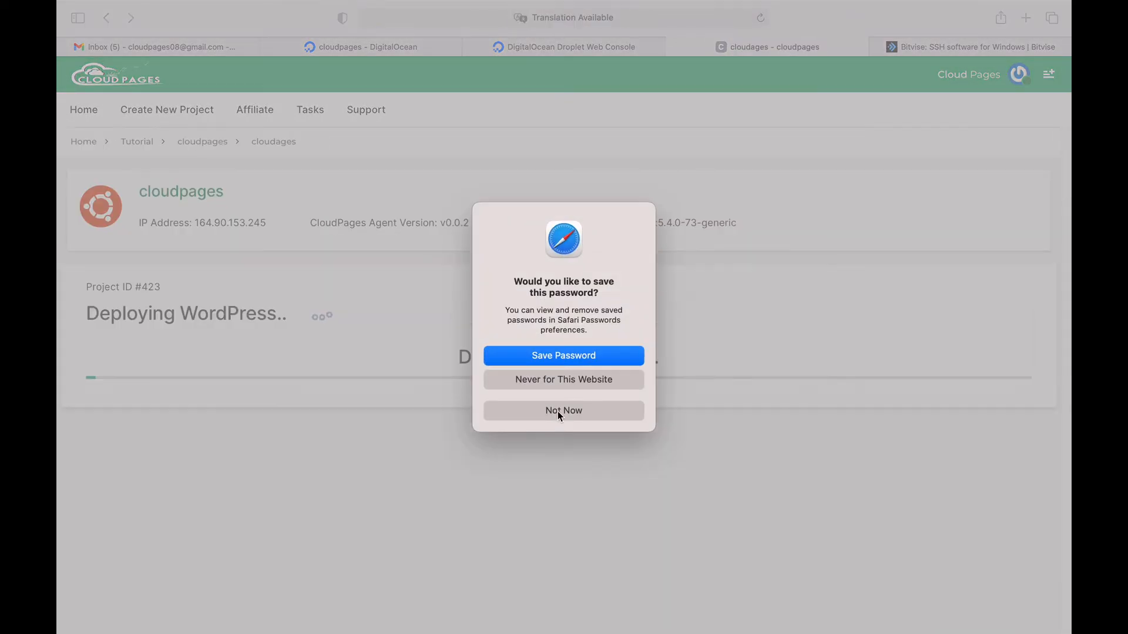
Decline saving the password, and review the Settings and SSL pages of the cloudages application.
click(559, 411)
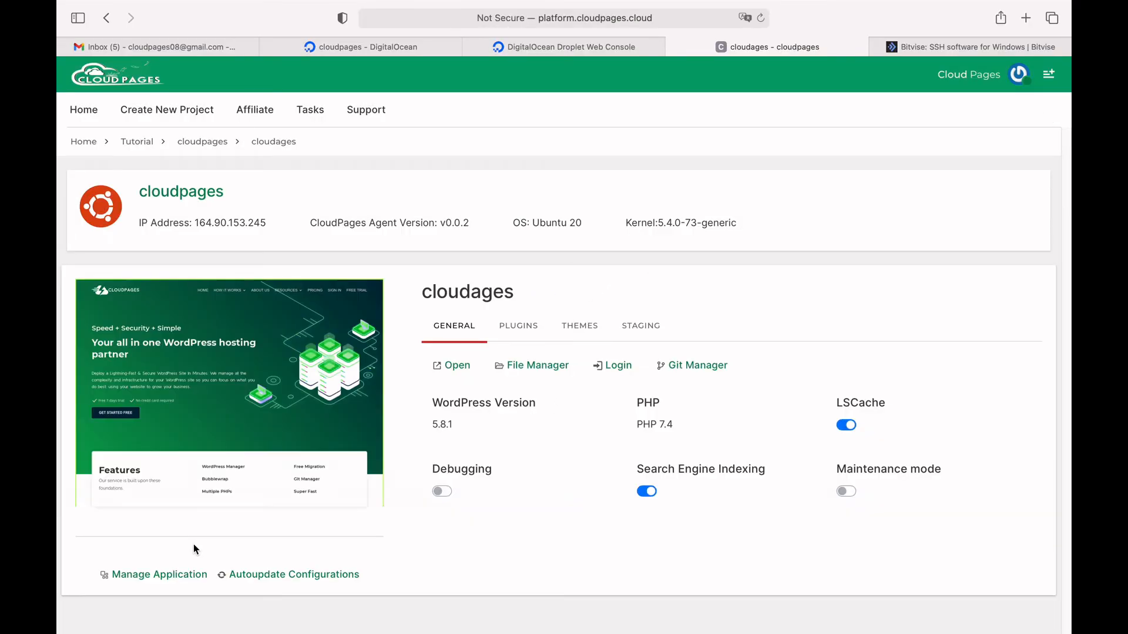
click(168, 575)
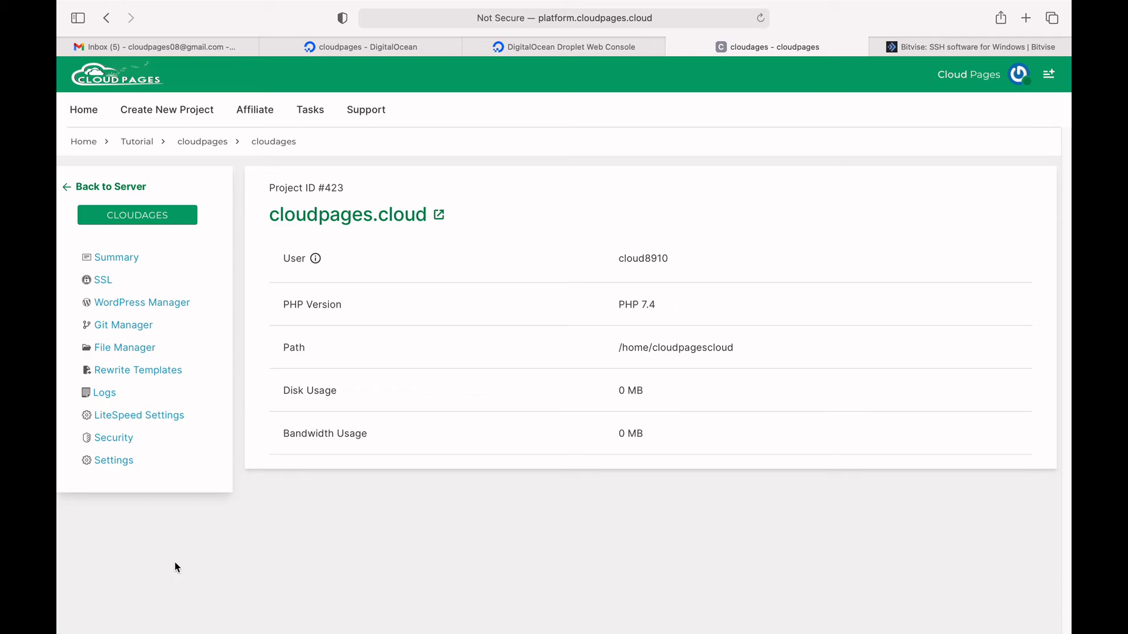
click(112, 466)
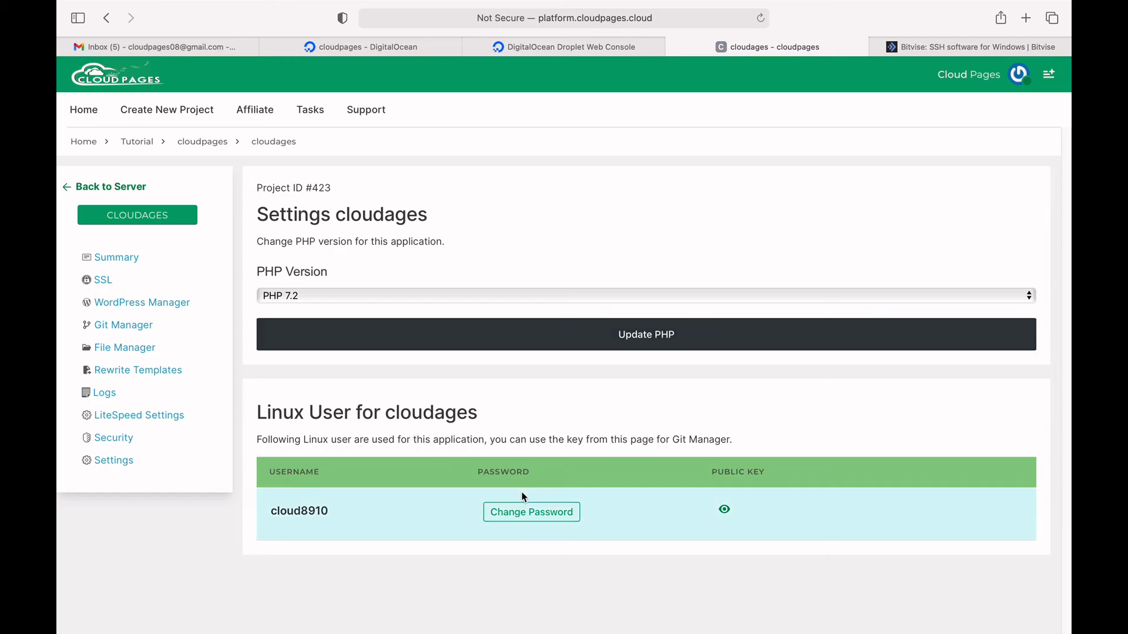
click(105, 285)
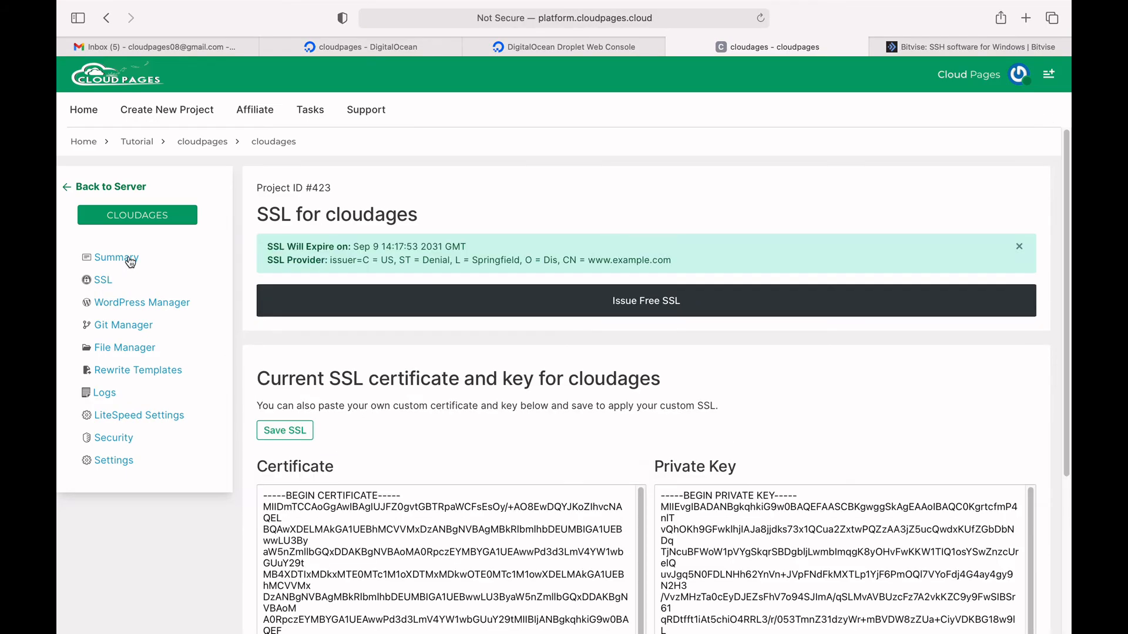
Open the cloudages site from the cloudpages server's website list and view its WordPress applications.
click(113, 188)
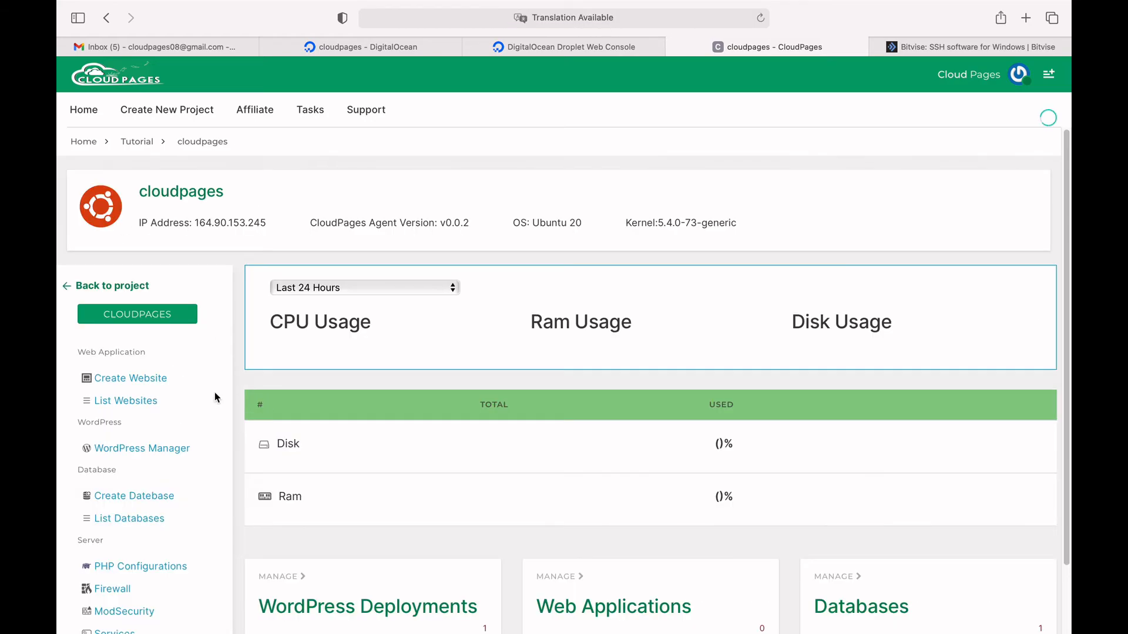
click(140, 400)
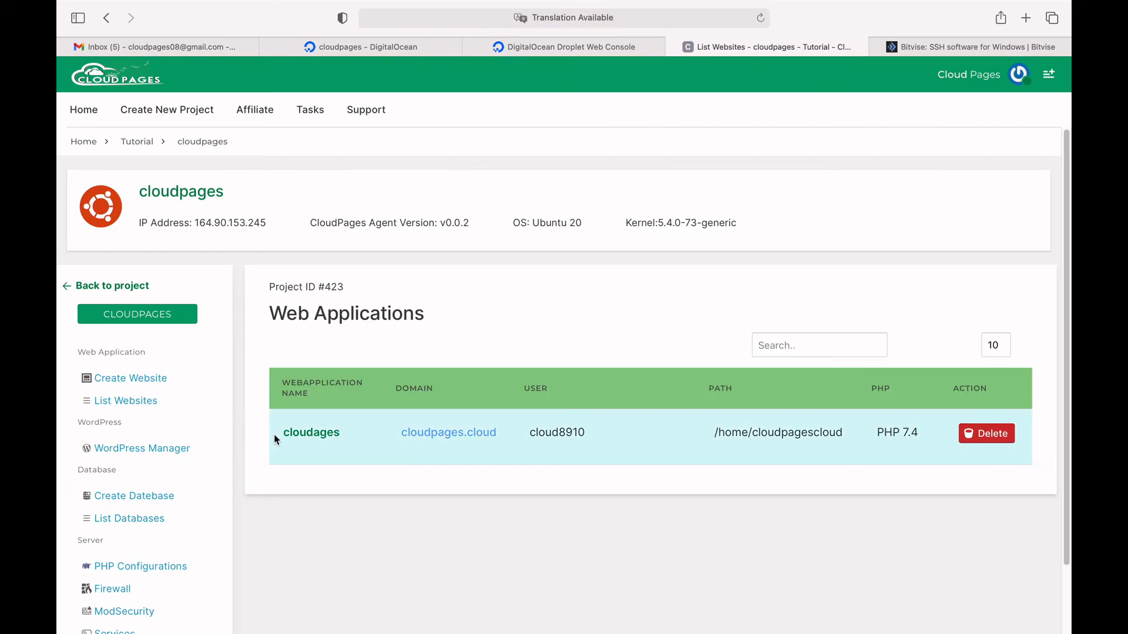
click(309, 437)
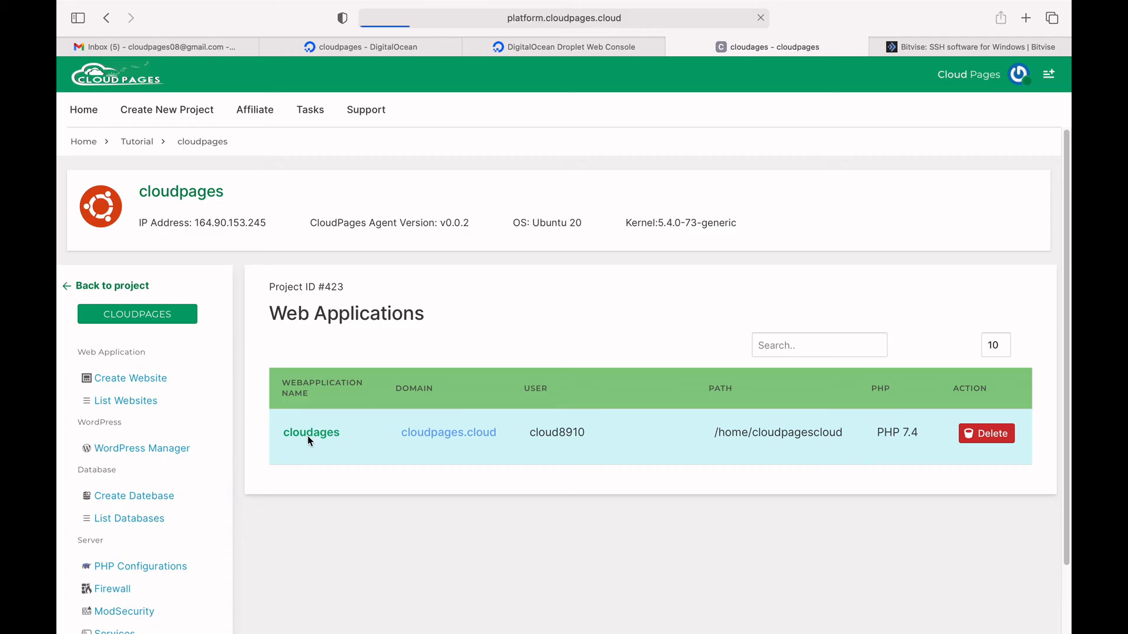
click(131, 305)
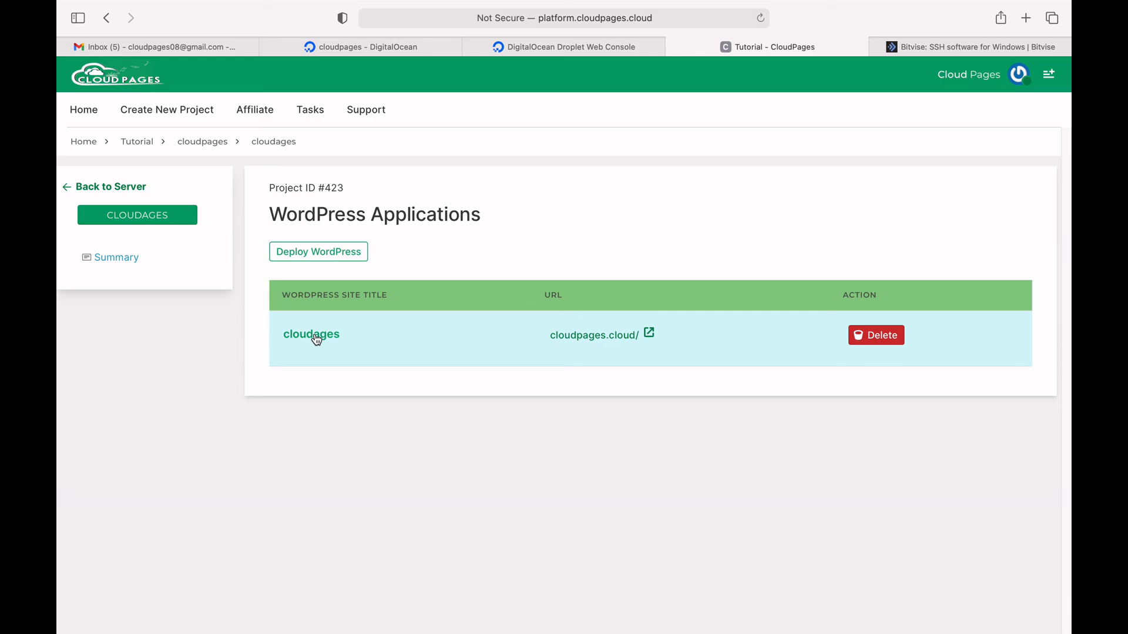
Open a new WordPress deployment form for cloudpages.cloud, set the subdirectory path to sub, and review the remaining fields.
click(340, 252)
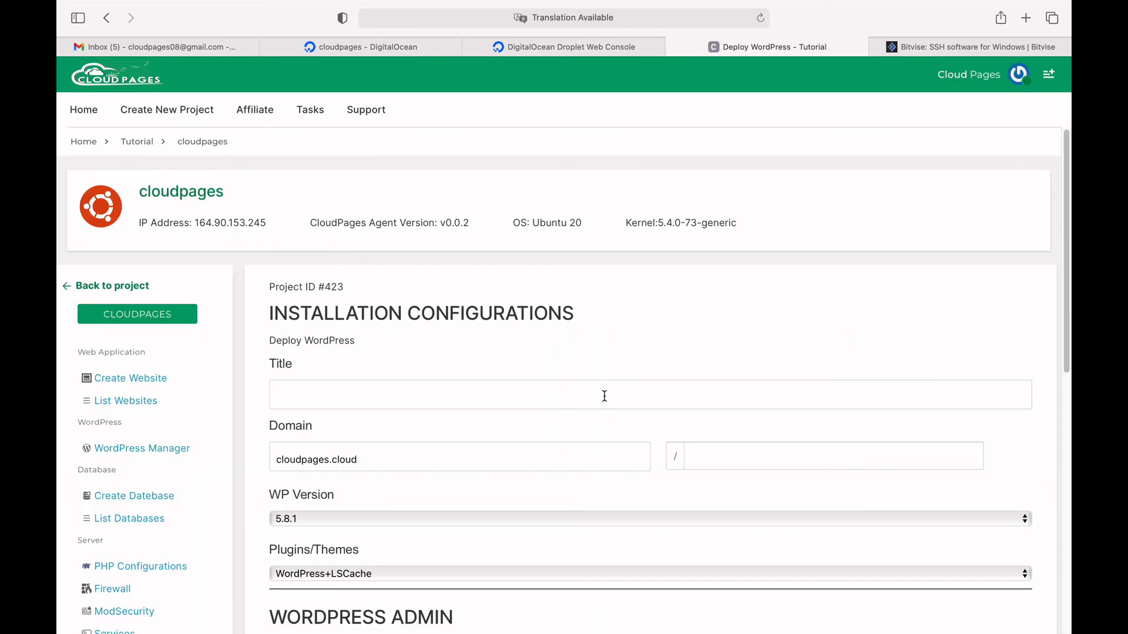
click(710, 455)
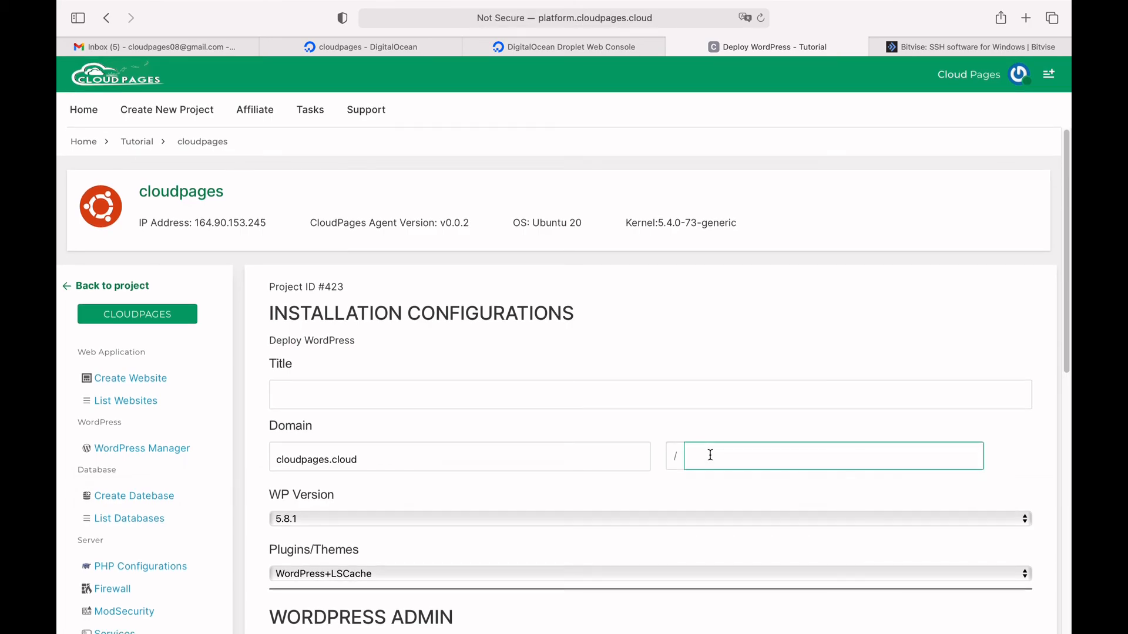
text(sub)
scroll(563, 382, down, 3)
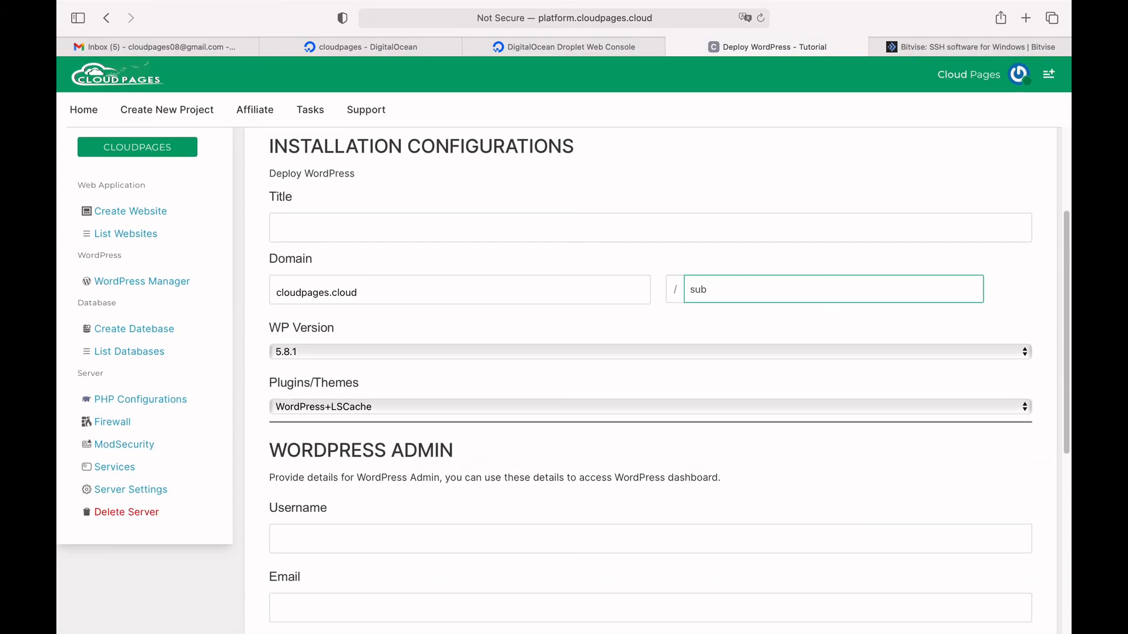
scroll(563, 293, up, 3)
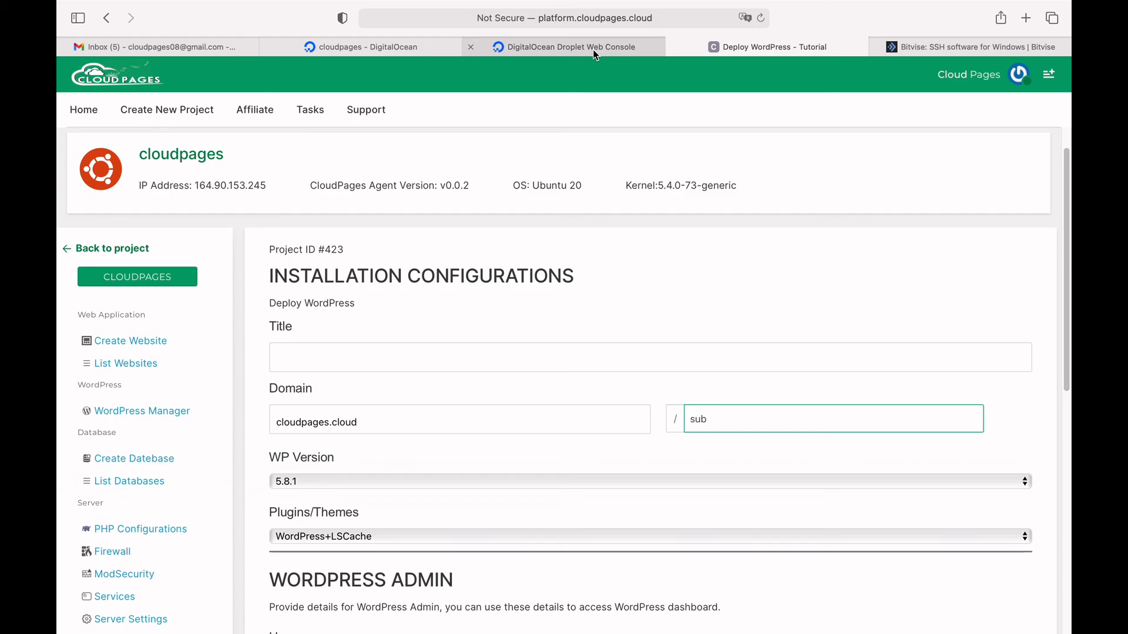
mouse_move(593, 49)
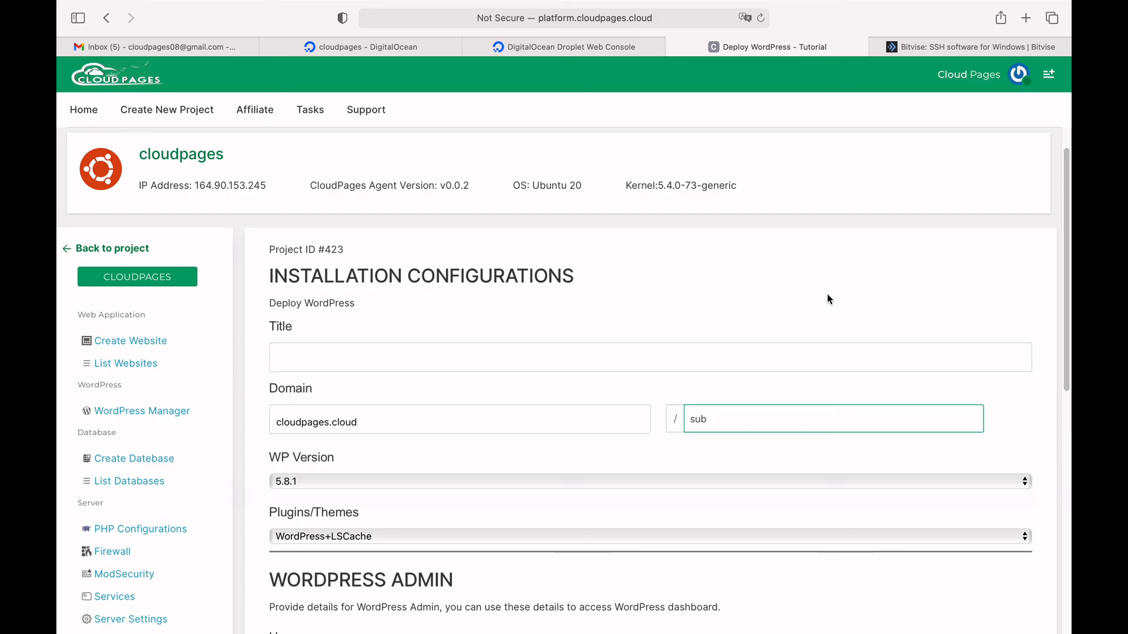
scroll(828, 300, down, 5)
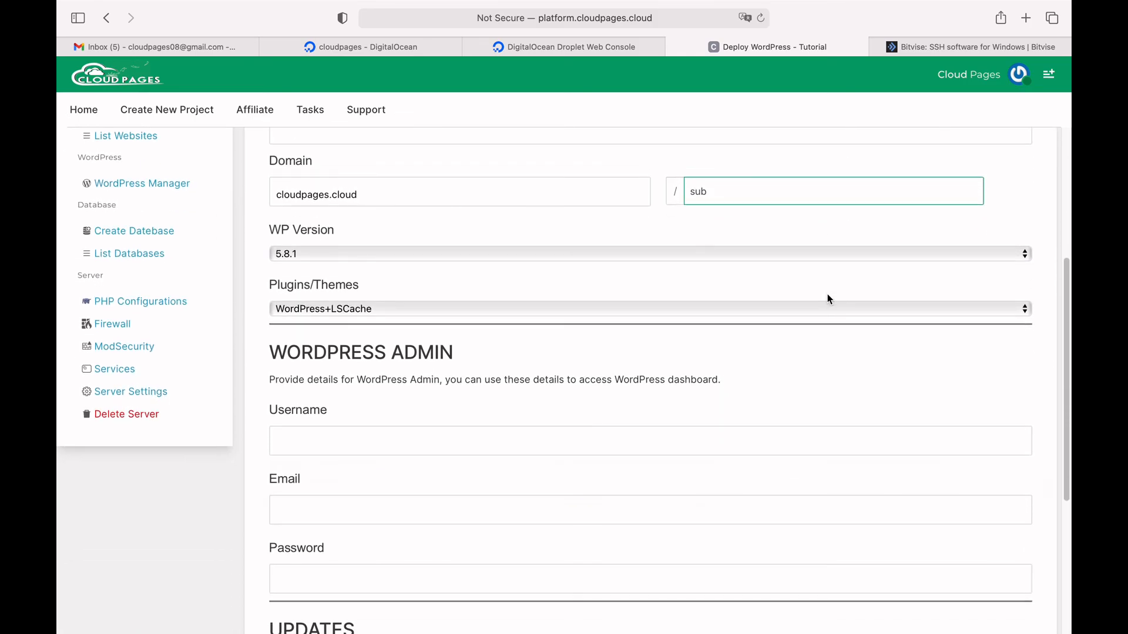